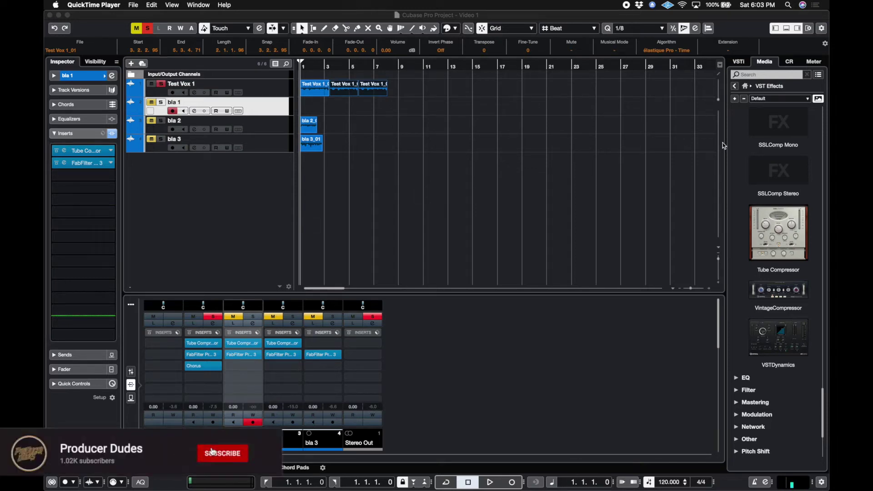
Step: Drag Padshop from the VST Instruments browser into the track list below bla 3
click(735, 86)
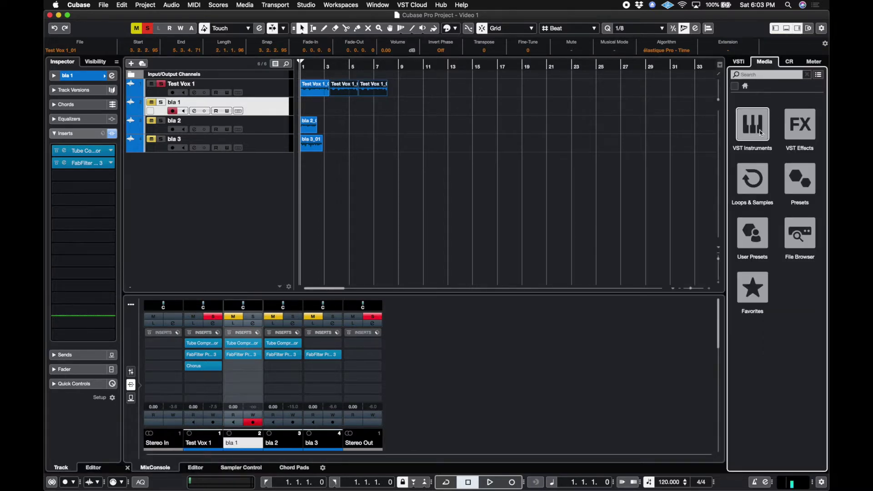
click(762, 133)
scroll(768, 324, down, 10)
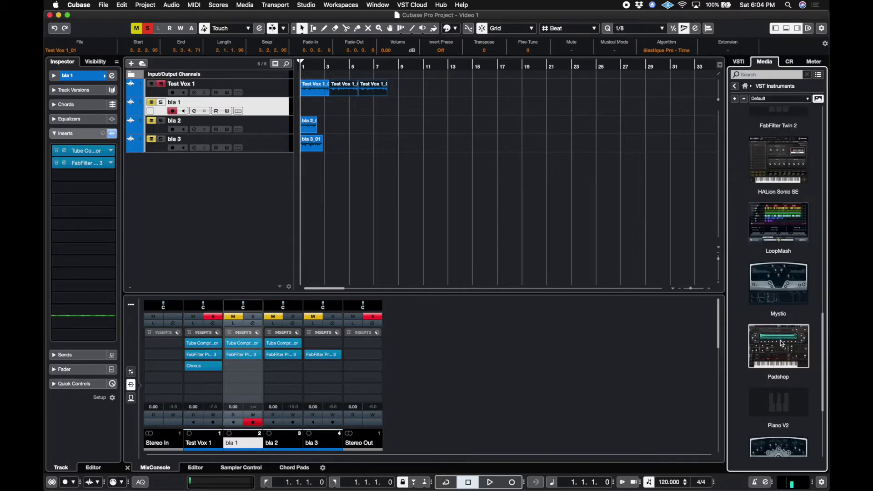
drag(782, 344, 250, 226)
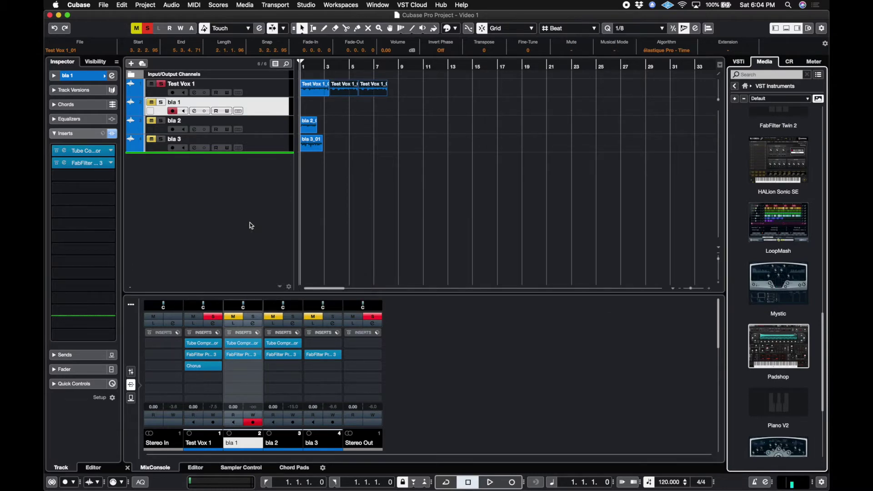
drag(249, 222, 250, 222)
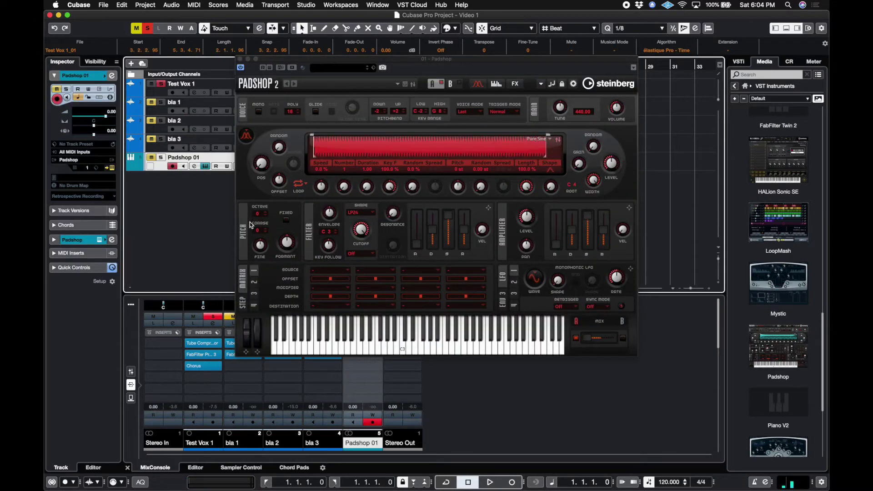
Step: Add an Analog Lab 4 instrument track and close its plugin window
click(131, 64)
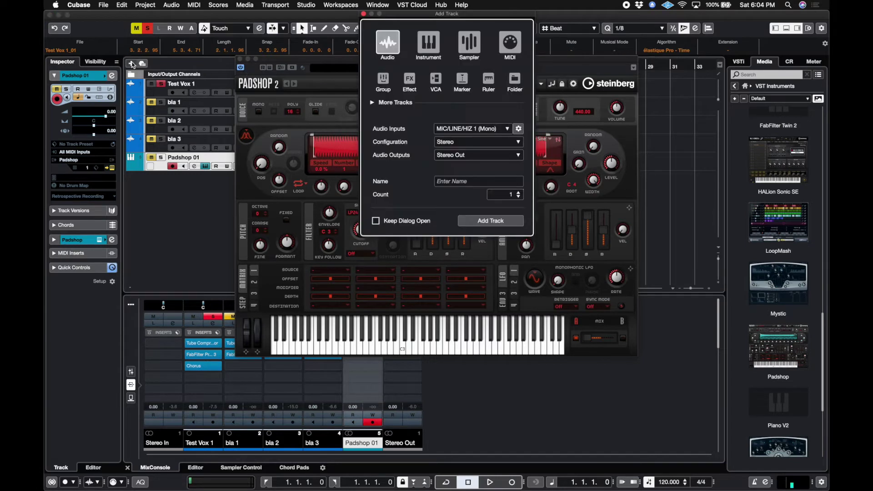
click(423, 46)
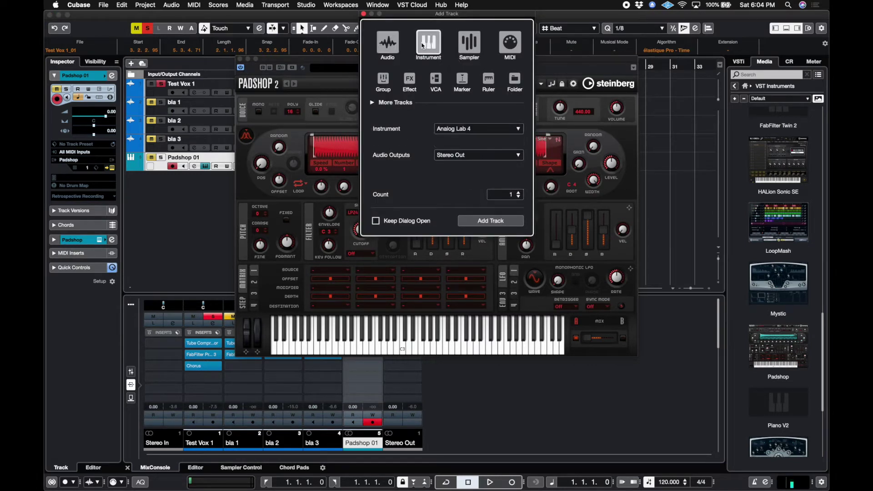
click(483, 128)
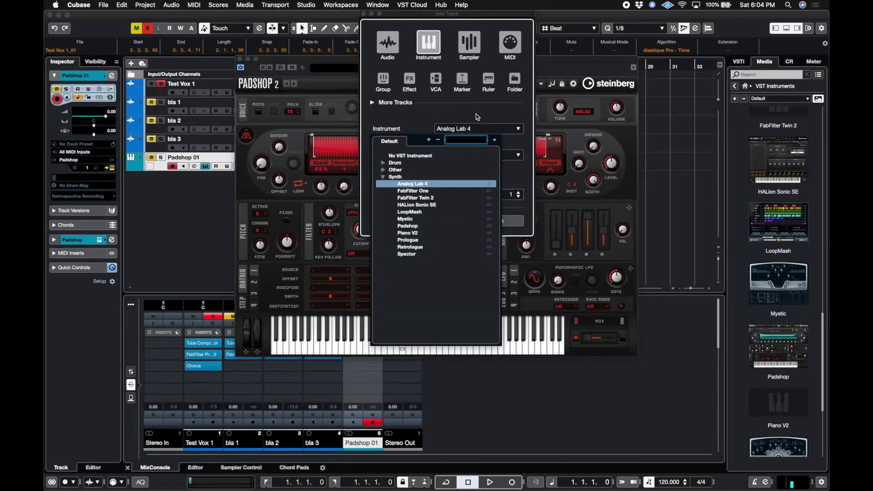
click(476, 117)
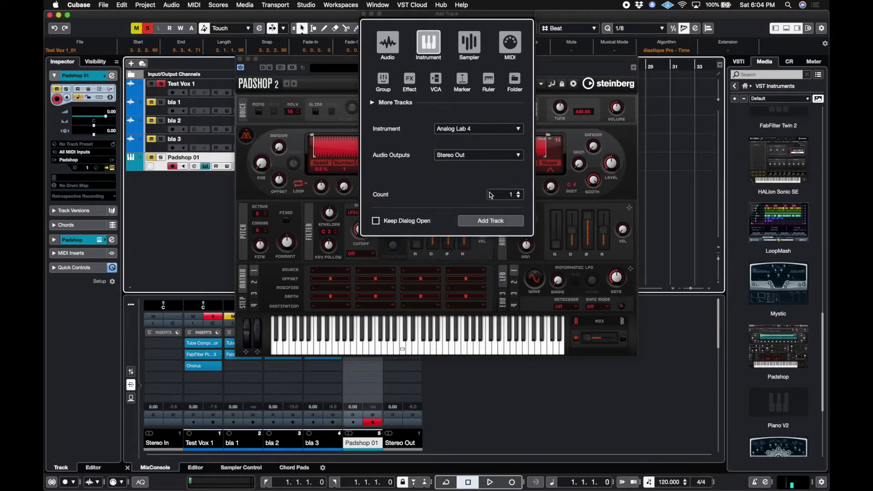
click(499, 226)
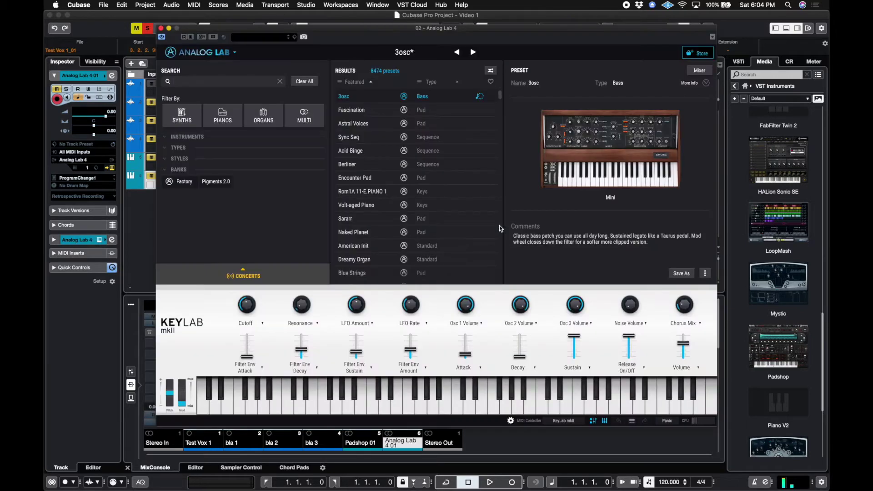
click(161, 27)
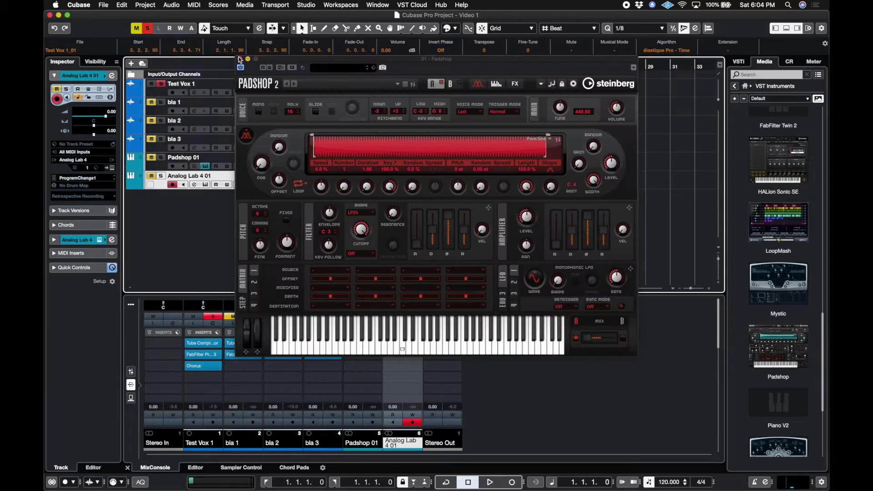
Step: Unsolo Test Vox 1 and mute Test Vox 1, bla 1, bla 2 and bla 3
click(161, 83)
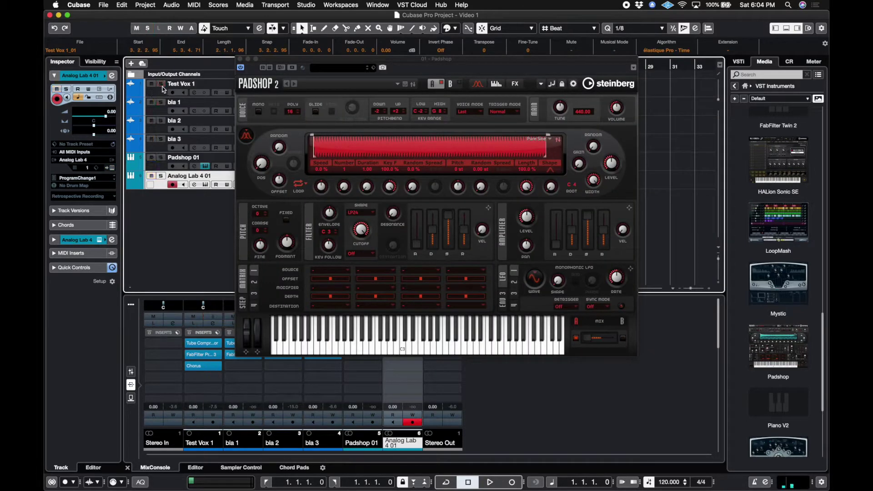
click(152, 84)
click(151, 102)
click(152, 120)
click(152, 139)
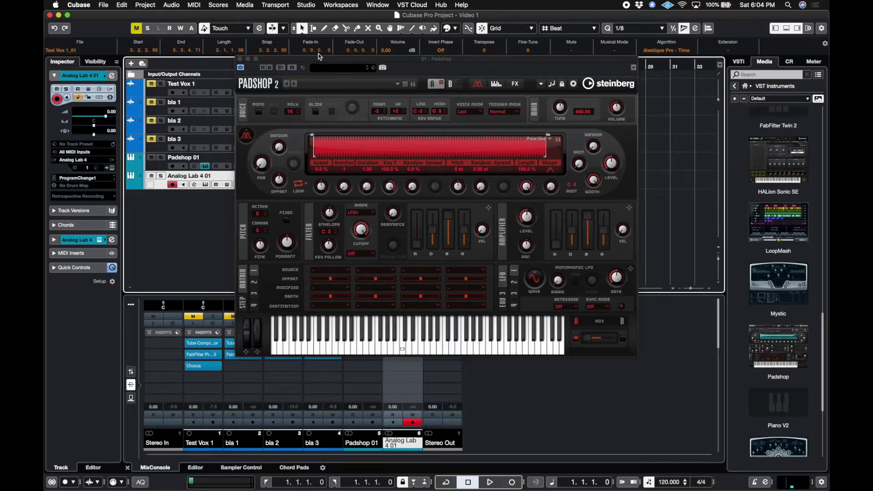
Step: Delete all the audio events in the arrangement and move the Padshop window up
drag(416, 141, 303, 74)
key(Delete)
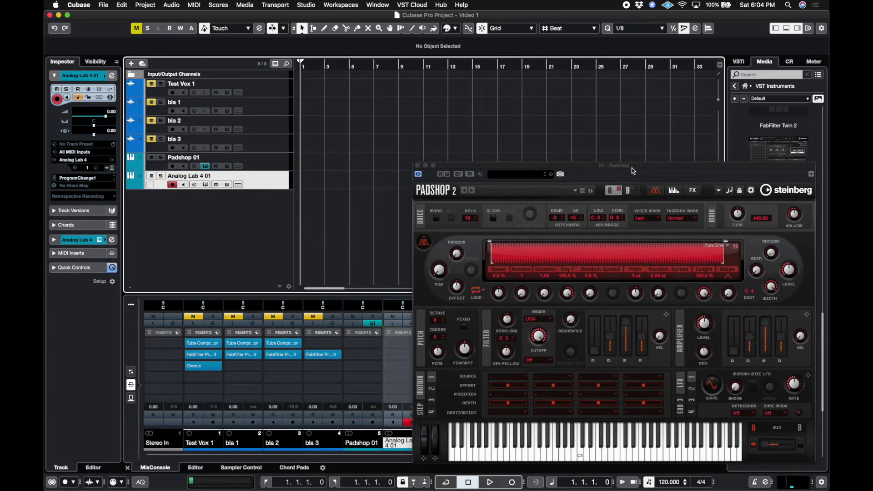
drag(632, 167, 526, 66)
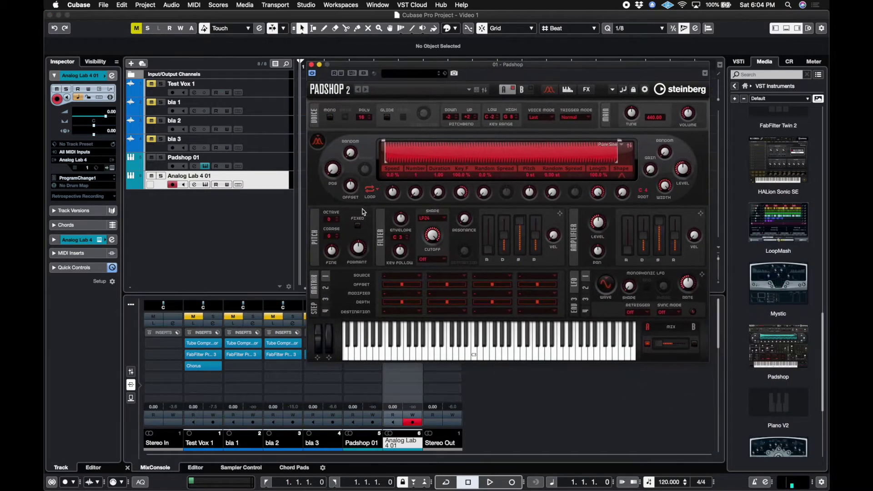
Step: Select Padshop 01 to arm it for recording and reposition the Padshop window
click(276, 167)
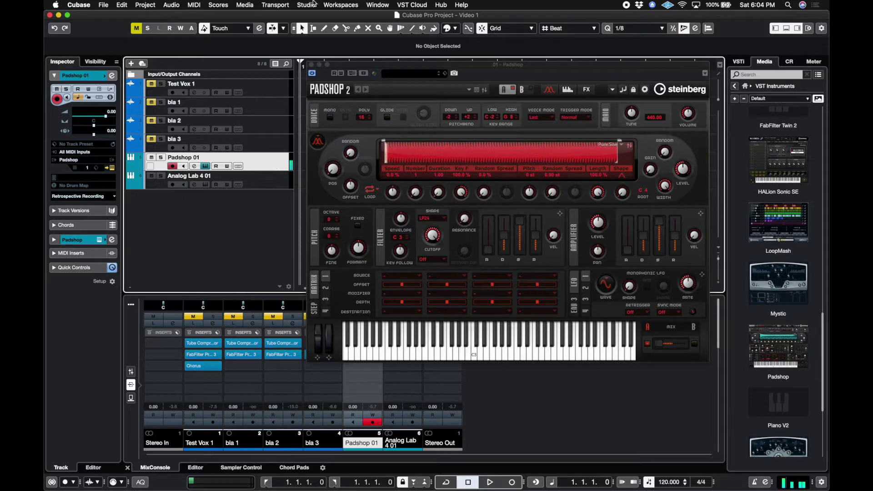
drag(536, 64, 620, 84)
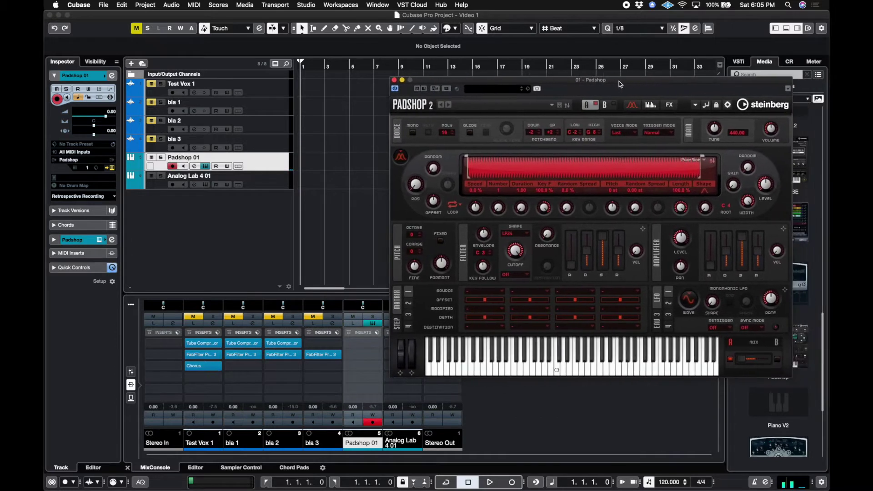
Step: Load the American Large Studio grand piano preset on Analog Lab 4 01, then close the window
click(275, 177)
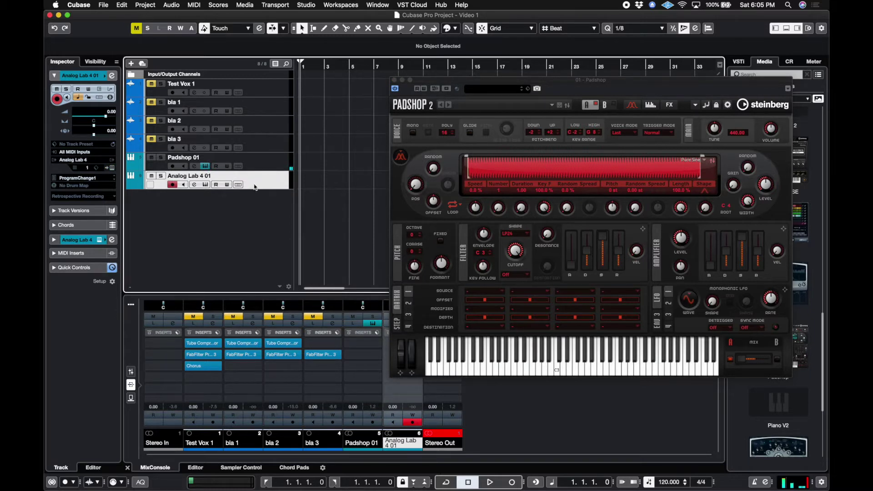
click(205, 185)
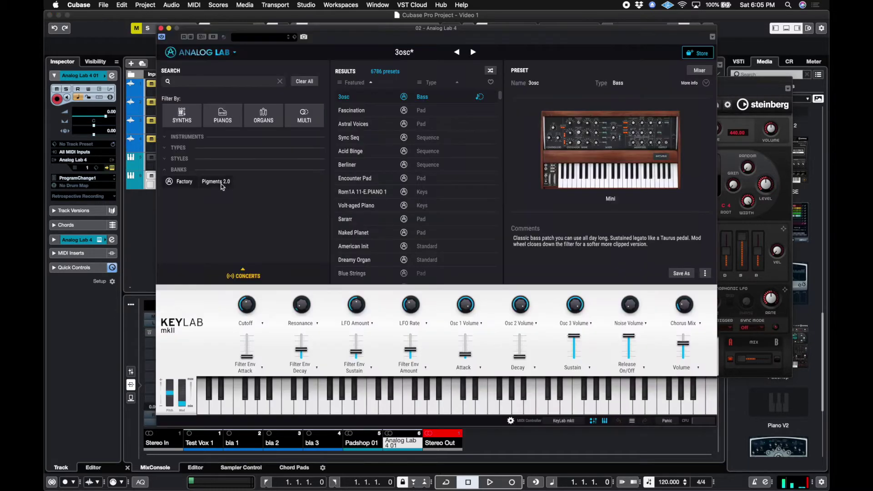
click(220, 113)
click(210, 148)
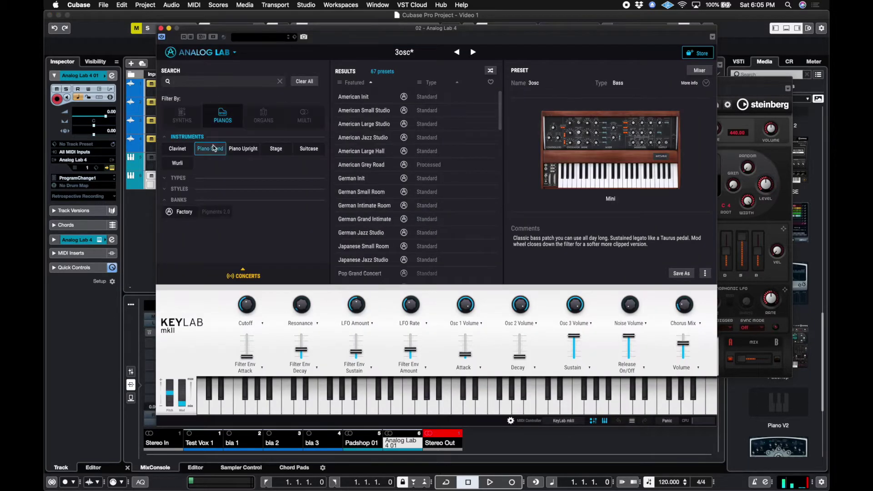
click(358, 124)
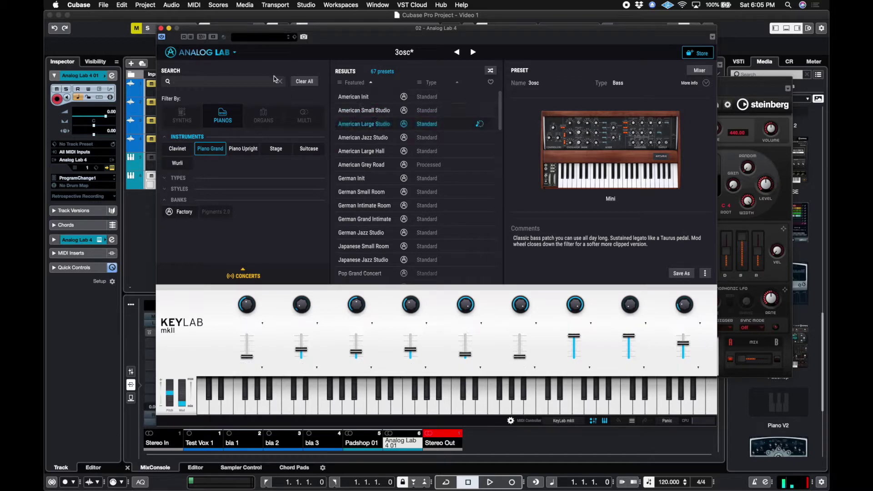
click(162, 29)
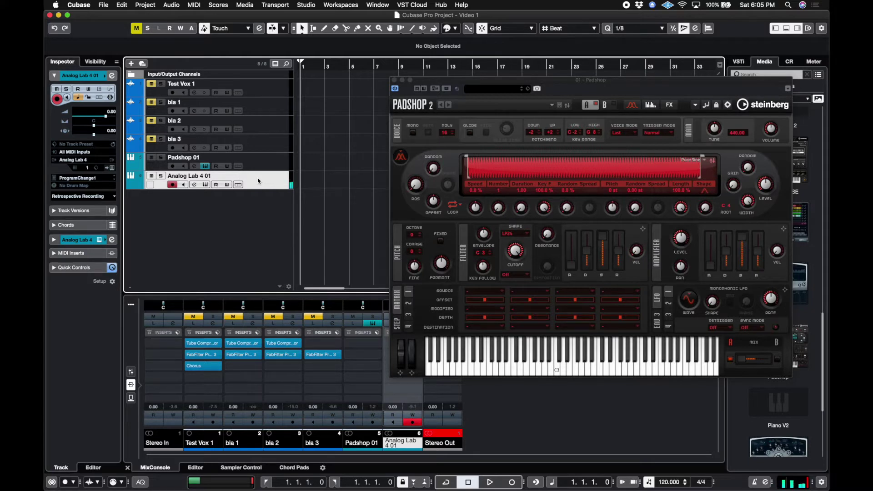
Step: Close the Padshop window and record an 11-bar MIDI part on Padshop 01 from bar 1
drag(425, 82, 409, 82)
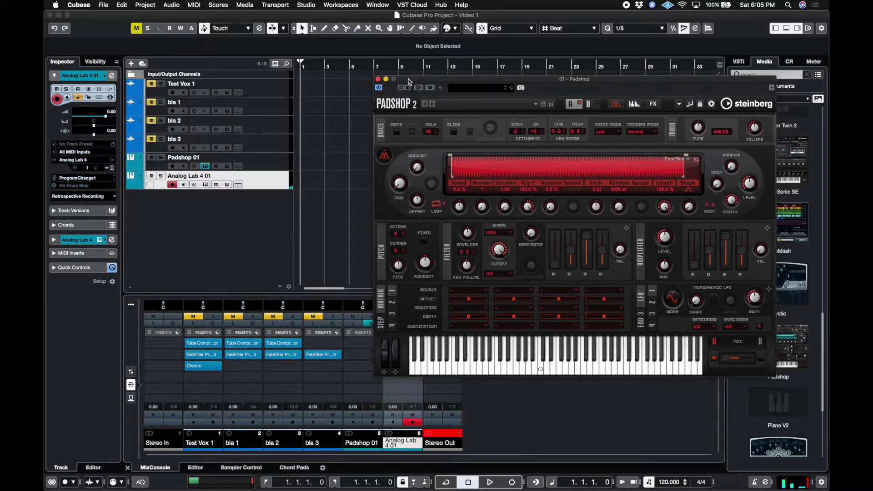
click(377, 80)
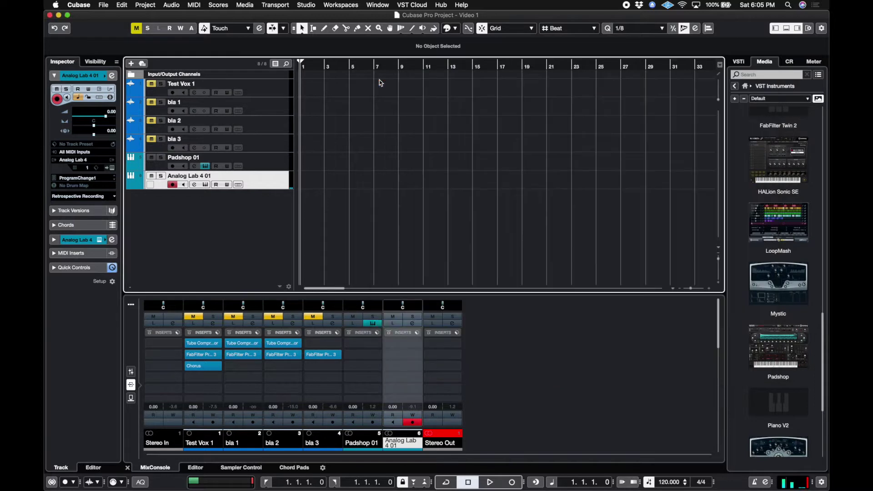
click(274, 168)
click(276, 186)
key(Up)
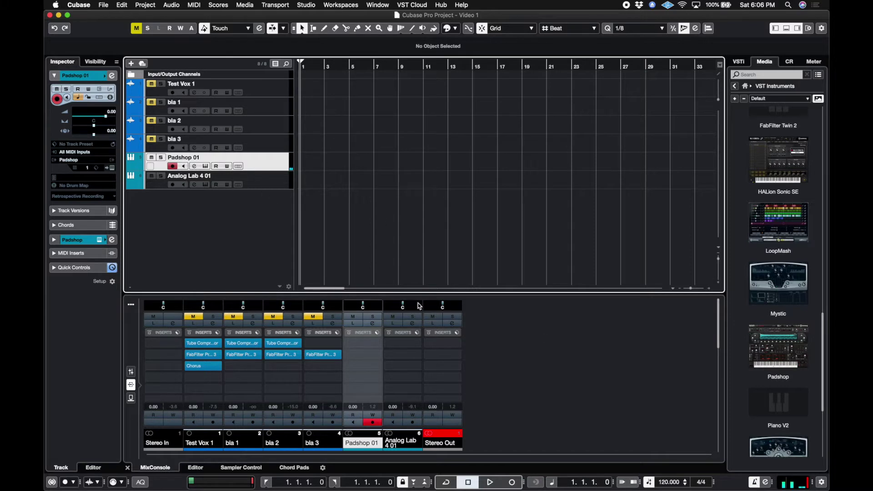
click(513, 483)
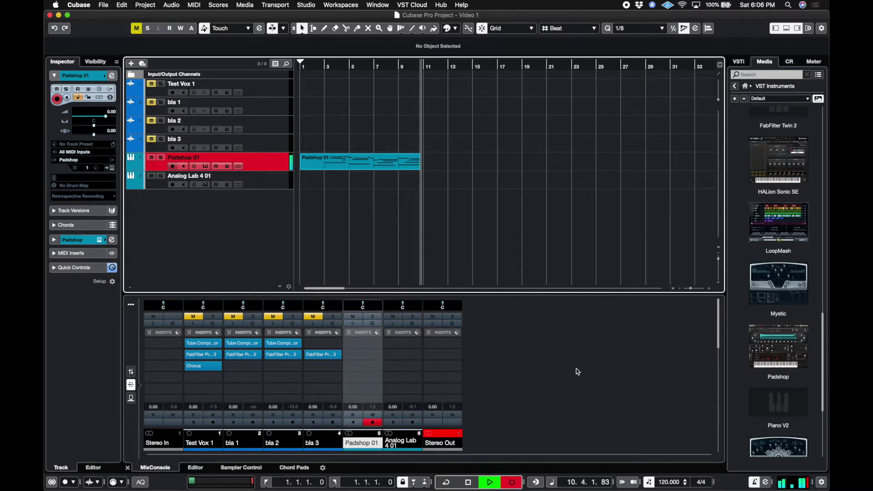
key(space)
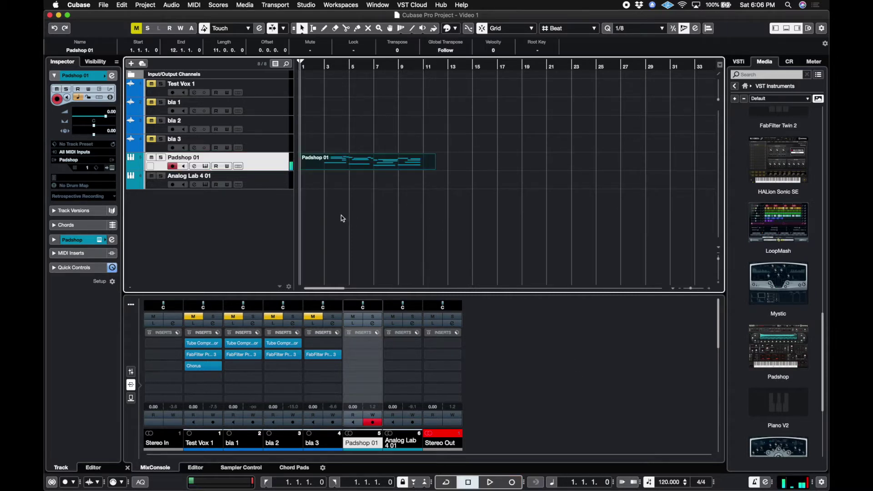
Step: Record an 11-bar MIDI part from bar 1 on the Analog Lab 4 01 track
click(275, 184)
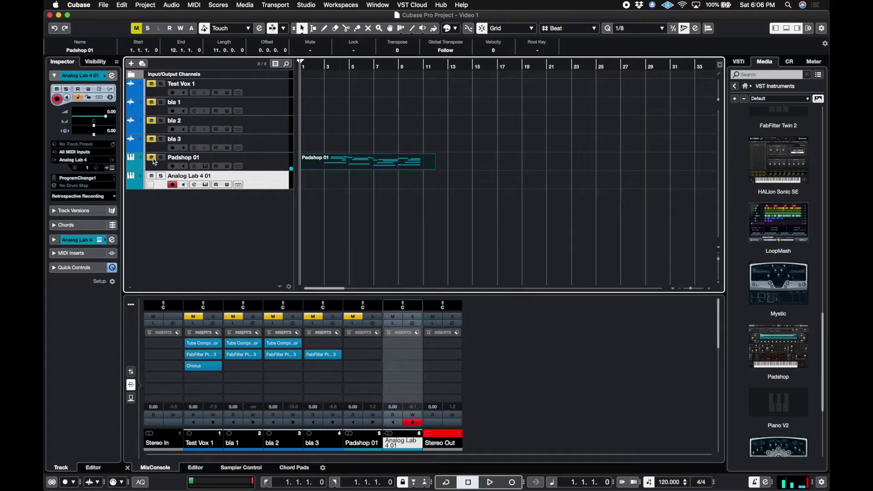
click(515, 481)
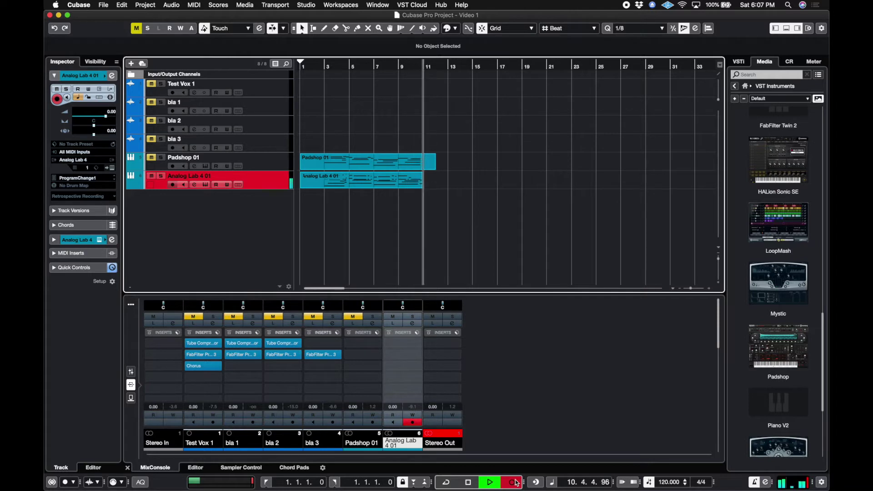
key(space)
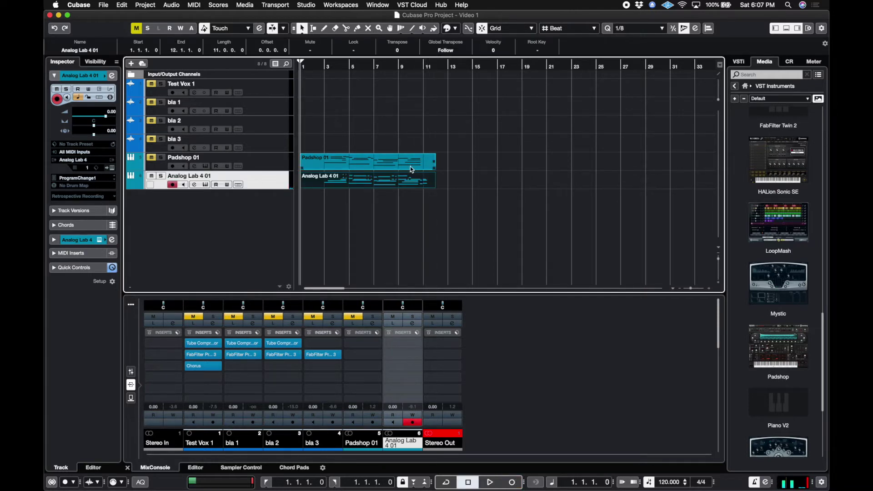
Step: Open the Padshop 01 part in an enlarged lower-zone Key Editor
double_click(411, 169)
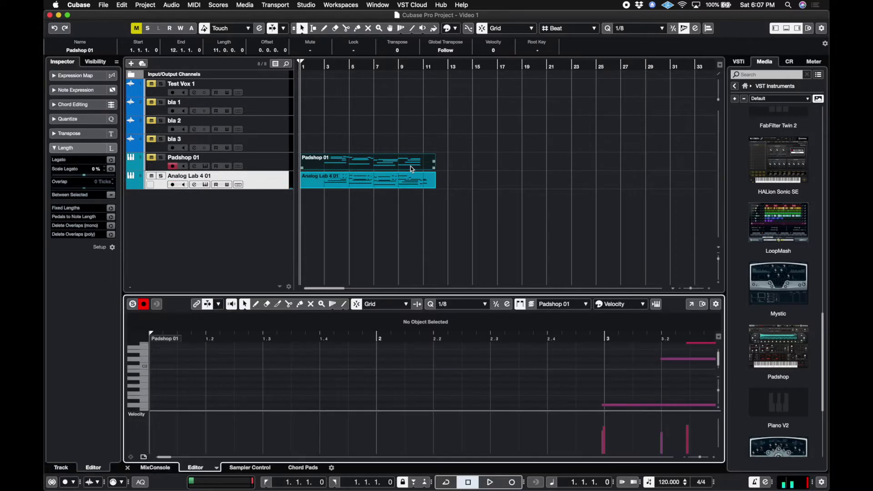
drag(429, 294, 430, 209)
scroll(431, 368, right, 10)
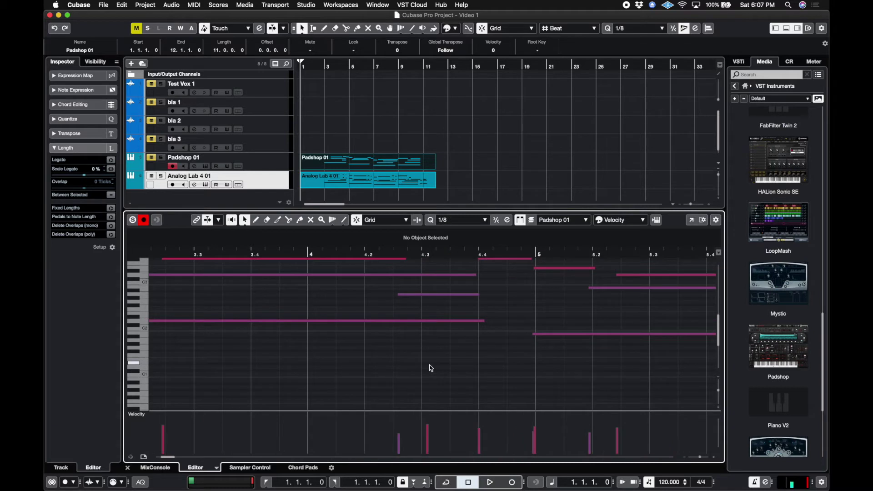
scroll(431, 367, down, 6)
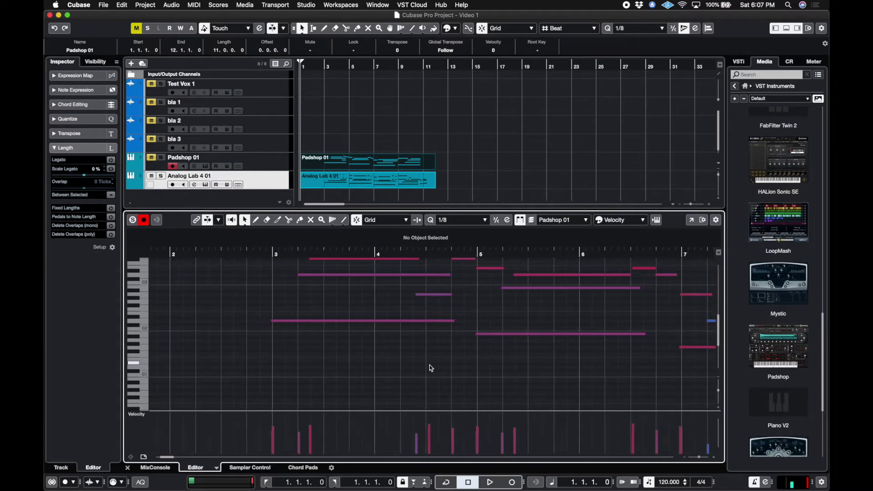
scroll(430, 368, up, 3)
scroll(431, 366, left, 2)
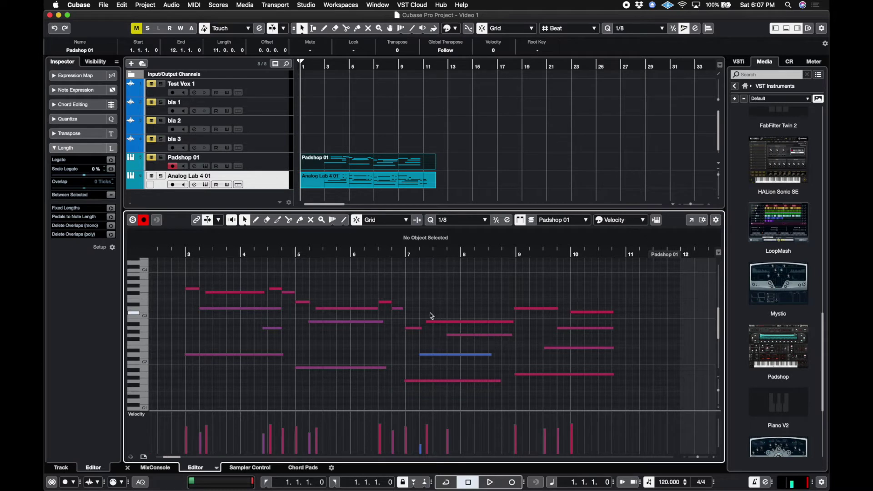
drag(444, 282, 282, 488)
scroll(326, 383, up, 10)
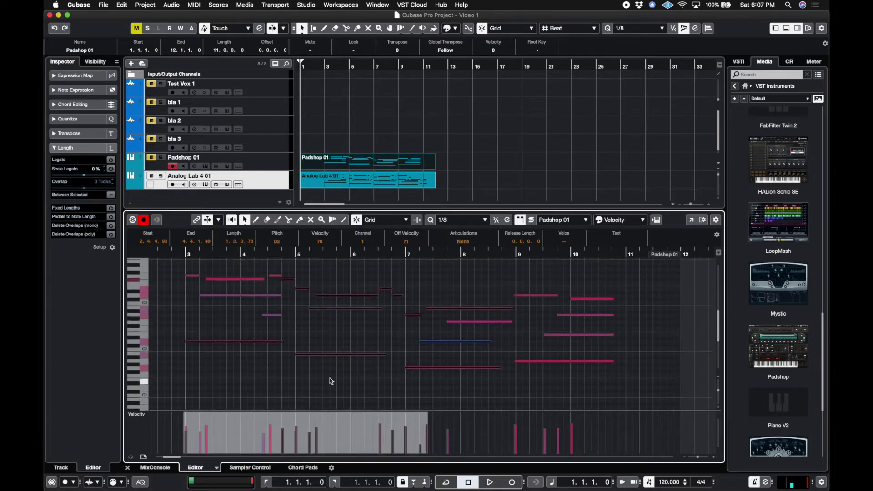
click(444, 275)
drag(446, 276, 380, 314)
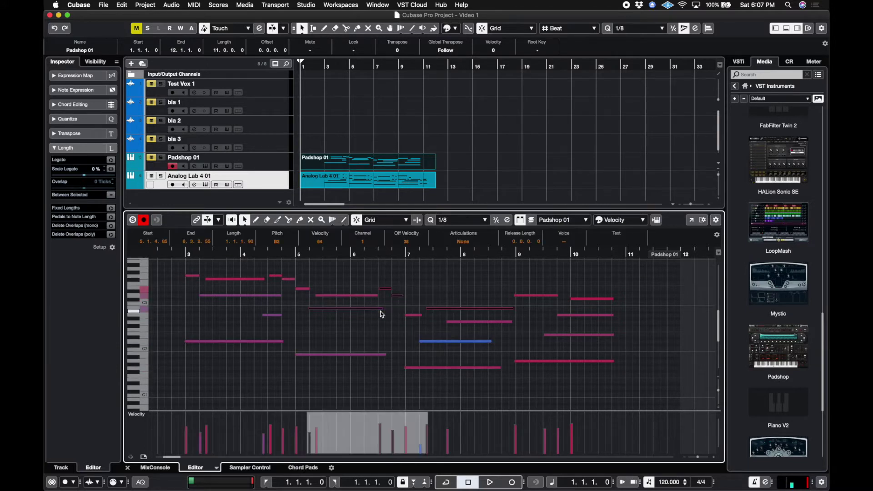
Step: Select all Padshop 01 notes and quantize them to the 1/8 grid
key(super+a)
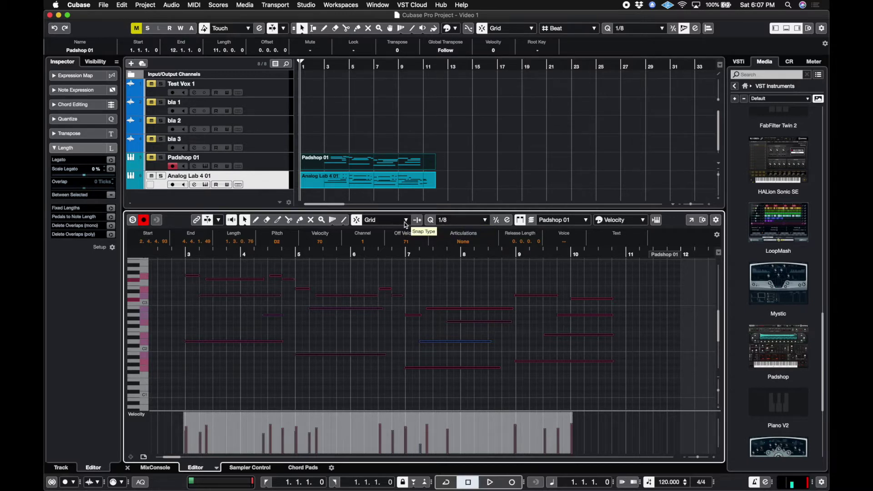
click(462, 222)
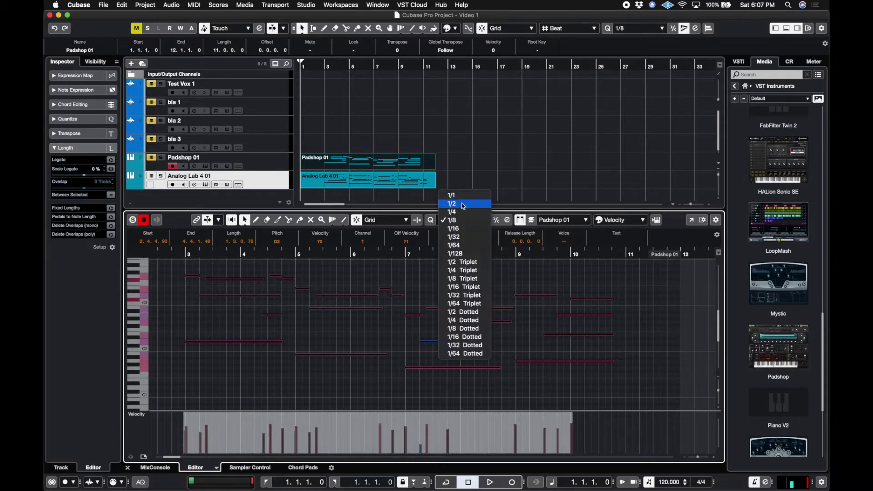
click(468, 225)
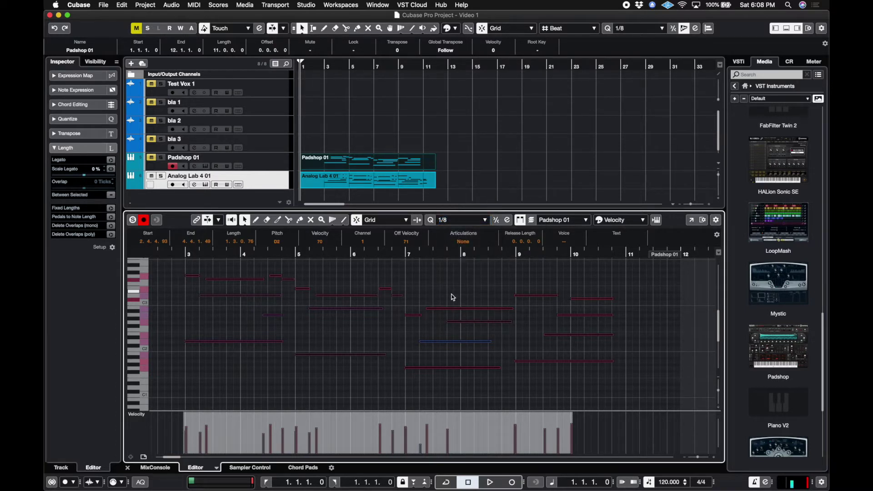
key(q)
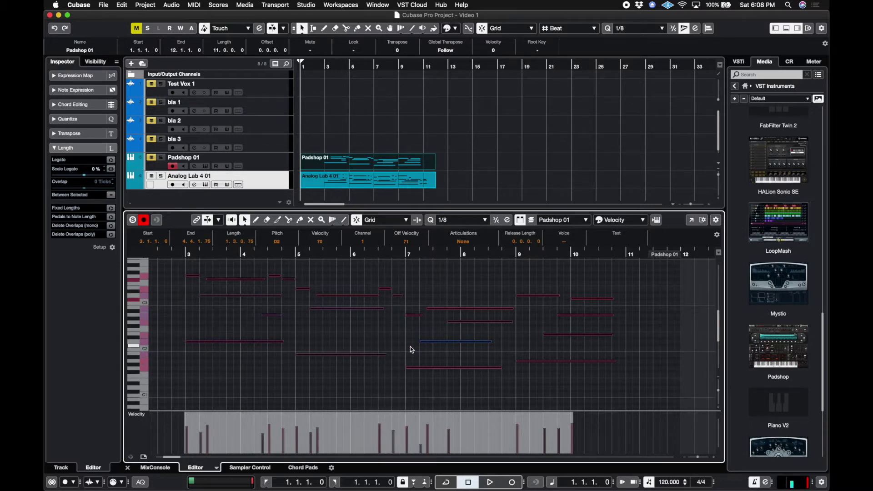
key(super+z)
key(q)
Step: Solo Padshop 01 and play its quantized part back from bar 3
click(161, 157)
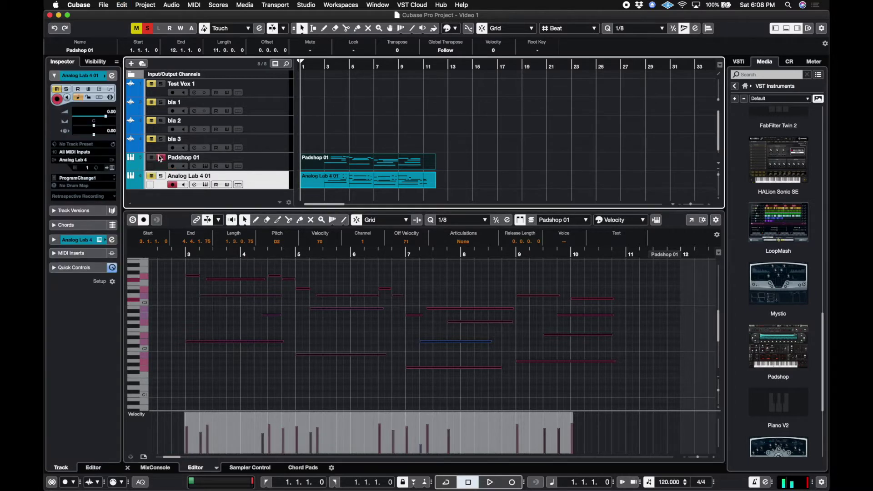
click(185, 256)
key(space)
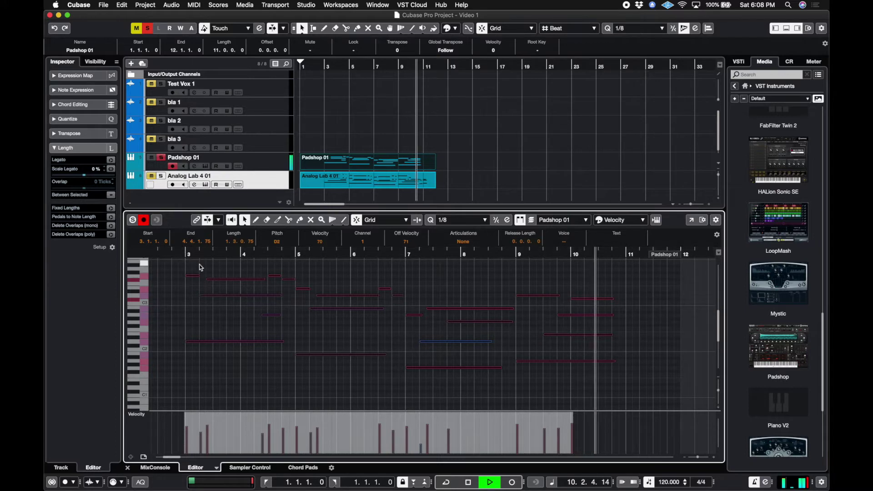
key(space)
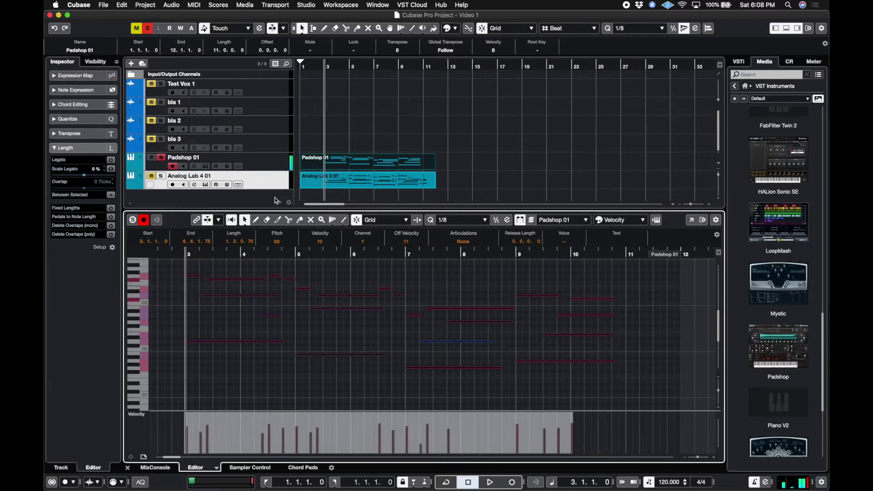
Step: Open the Analog Lab 4 01 part in the Key Editor and quantize all its notes
double_click(342, 186)
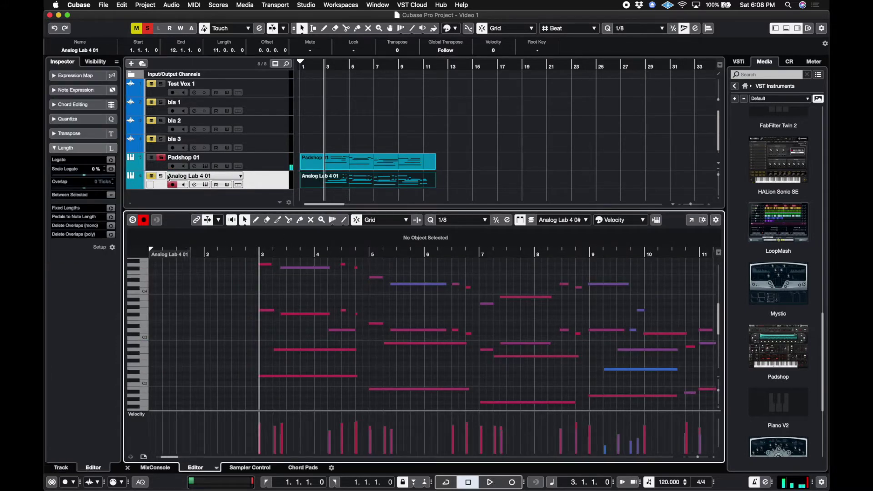
click(214, 194)
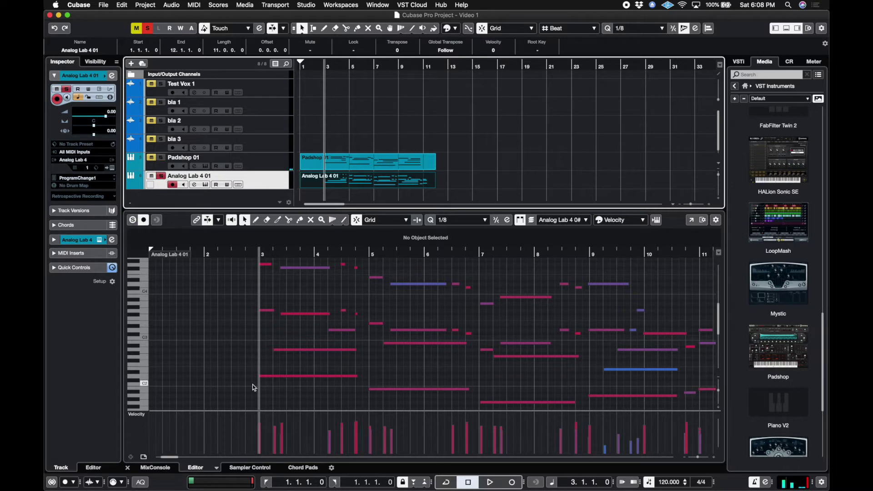
drag(253, 389, 335, 322)
key(super+a)
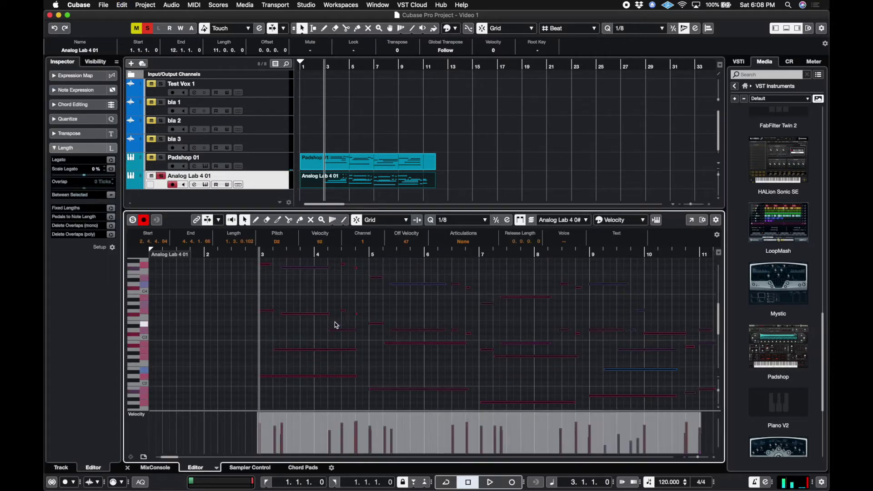
key(q)
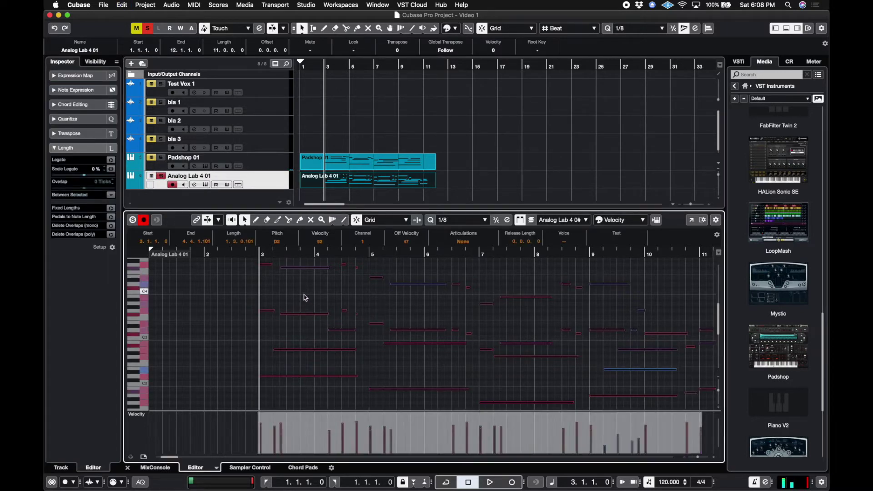
Step: Play back the quantized Analog Lab part with the view zoomed out and following playback
key(space)
key(g)
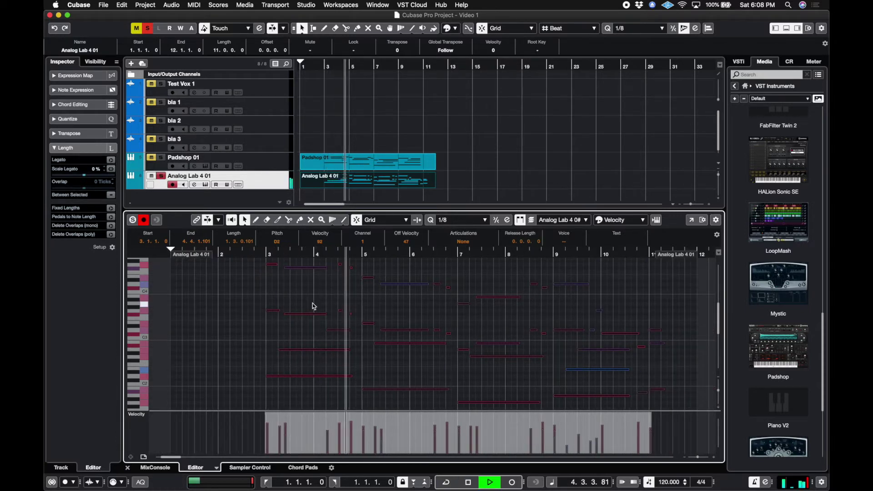
key(f)
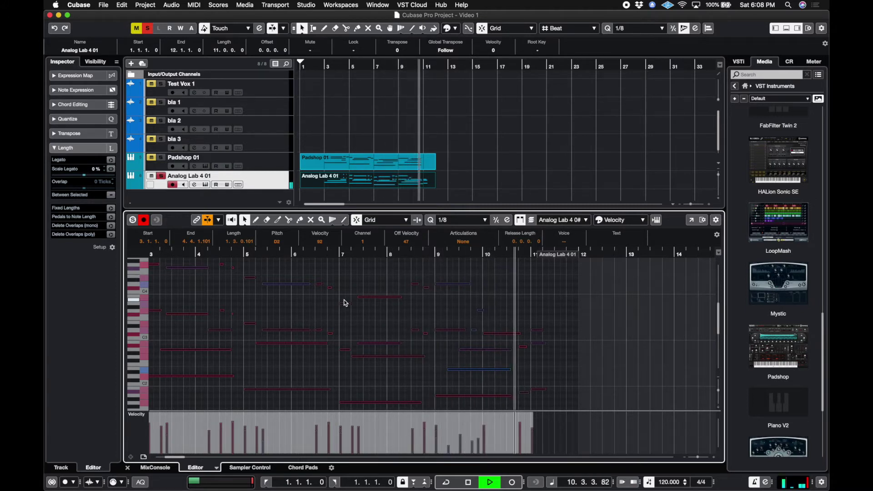
key(space)
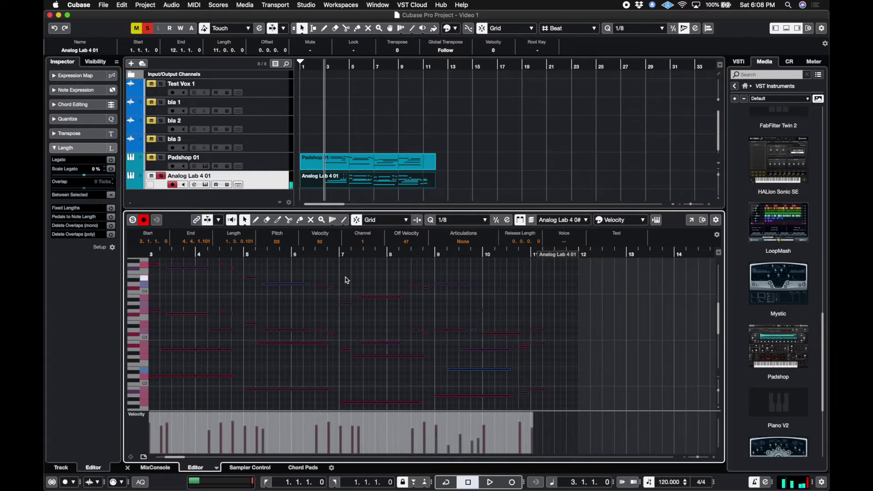
scroll(345, 280, left, 2)
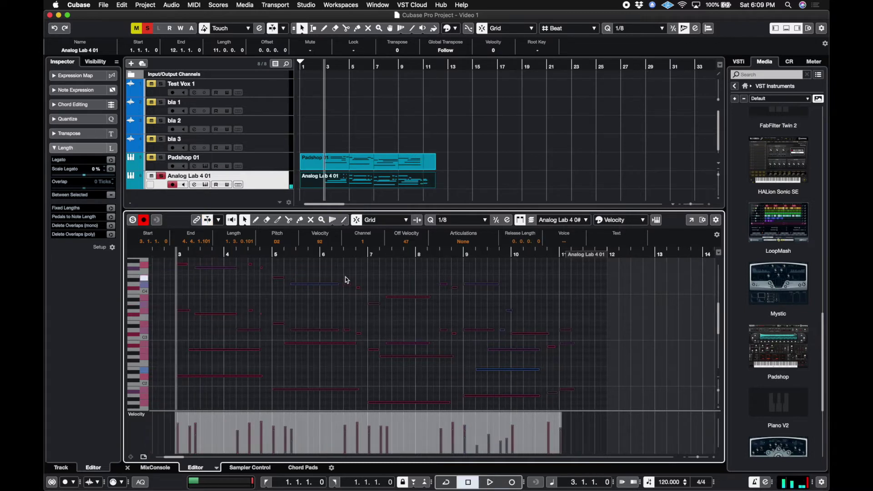
scroll(320, 278, left, 4)
Step: Lengthen the selected short notes near bar 4 to end at 4.3.3
click(315, 279)
scroll(316, 280, up, 1)
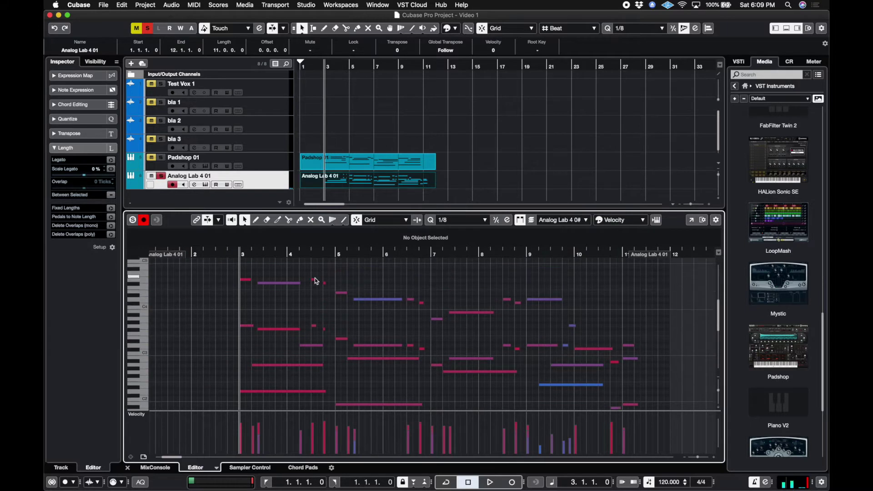
mouse_move(310, 272)
mouse_down()
mouse_move(330, 334)
mouse_move(309, 269)
mouse_up()
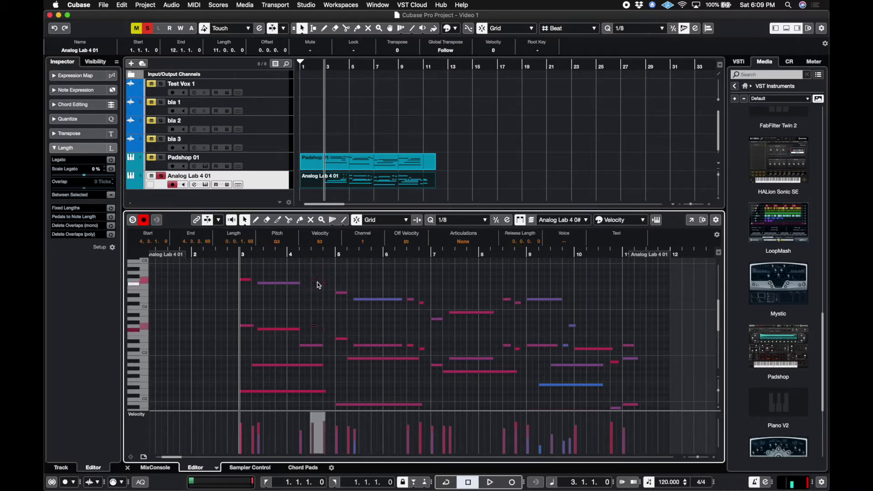
scroll(319, 280, up, 2)
scroll(320, 280, down, 1)
scroll(319, 282, up, 6)
scroll(318, 285, up, 1)
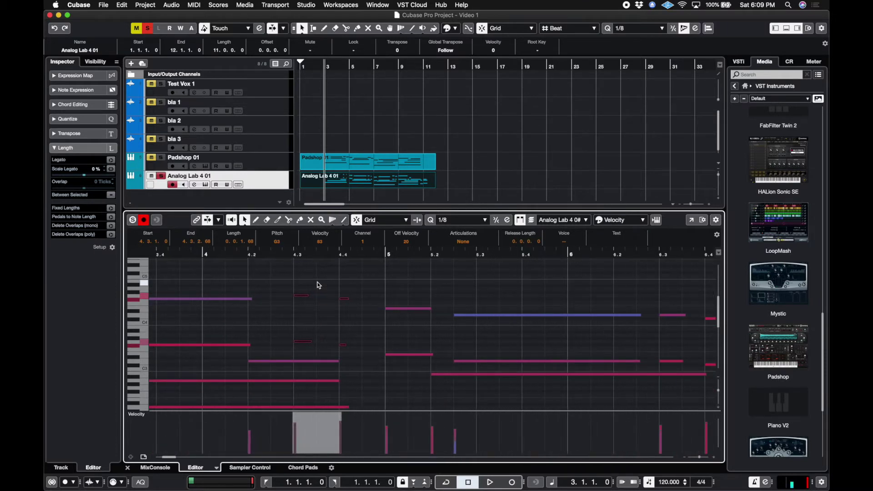
scroll(318, 284, up, 1)
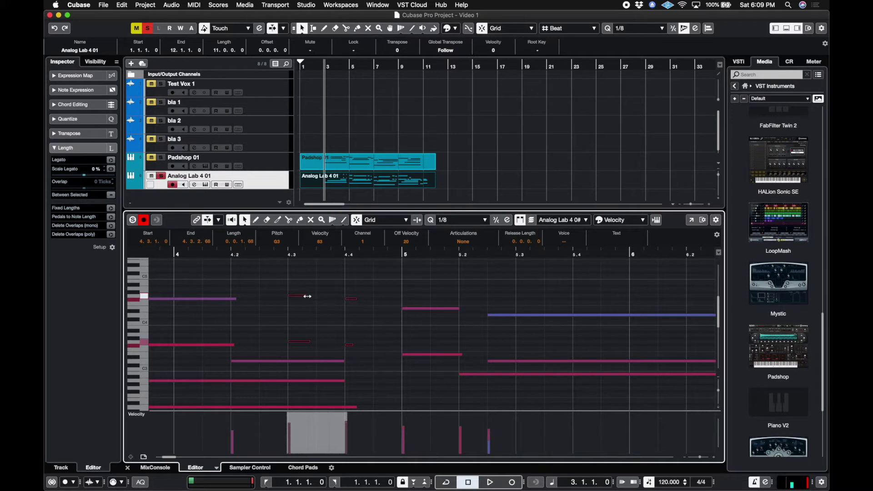
drag(306, 296, 336, 292)
Step: Lengthen the short note ending near beat 4.4, then play the piano part back
click(363, 278)
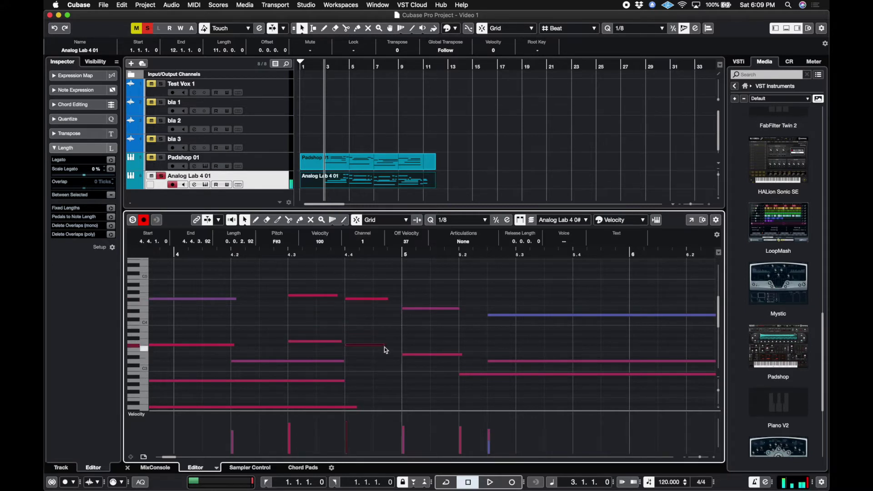
drag(384, 345, 391, 345)
scroll(389, 322, down, 2)
scroll(389, 322, down, 1)
key(g)
key(g)
key(g)
key(g)
key(g)
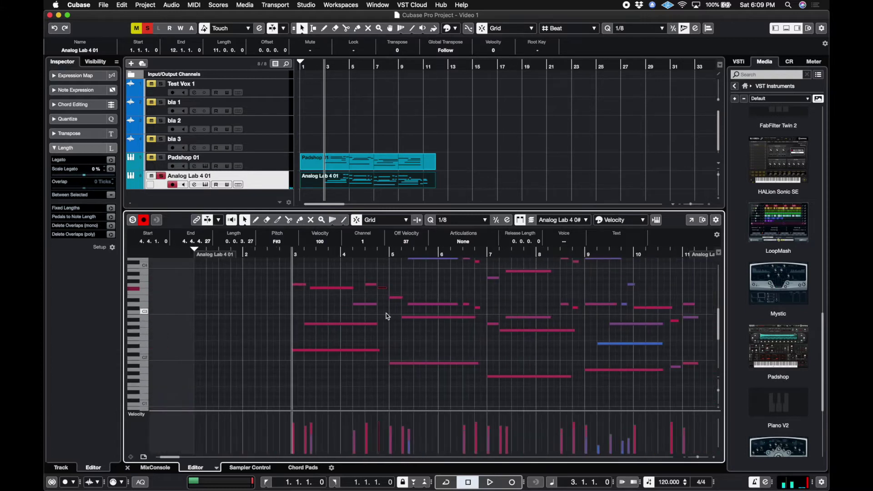
scroll(387, 316, up, 3)
key(space)
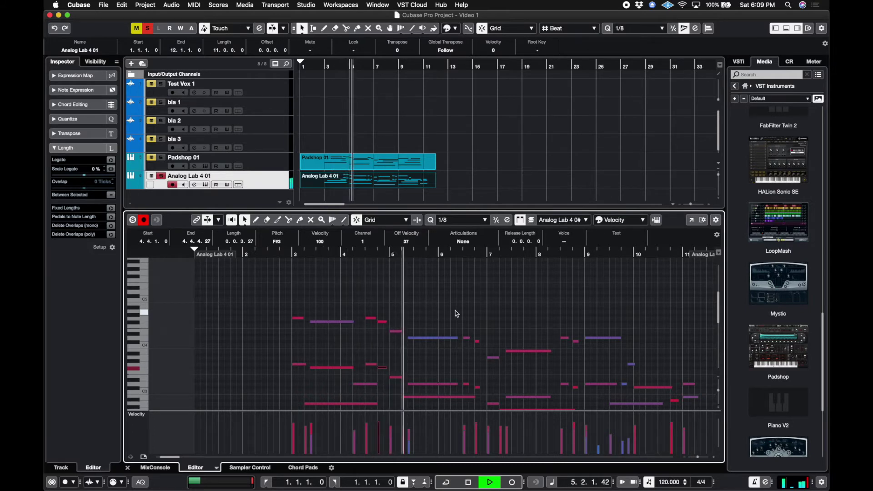
key(space)
drag(485, 313, 473, 386)
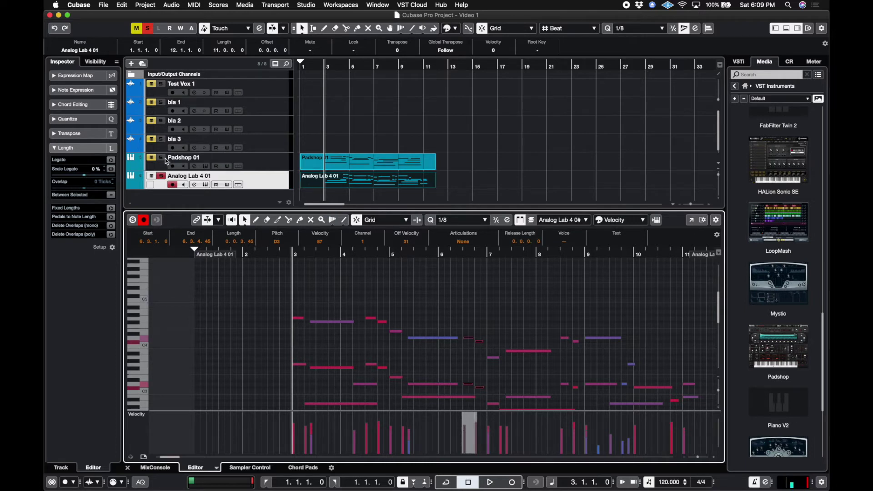
click(223, 177)
key(space)
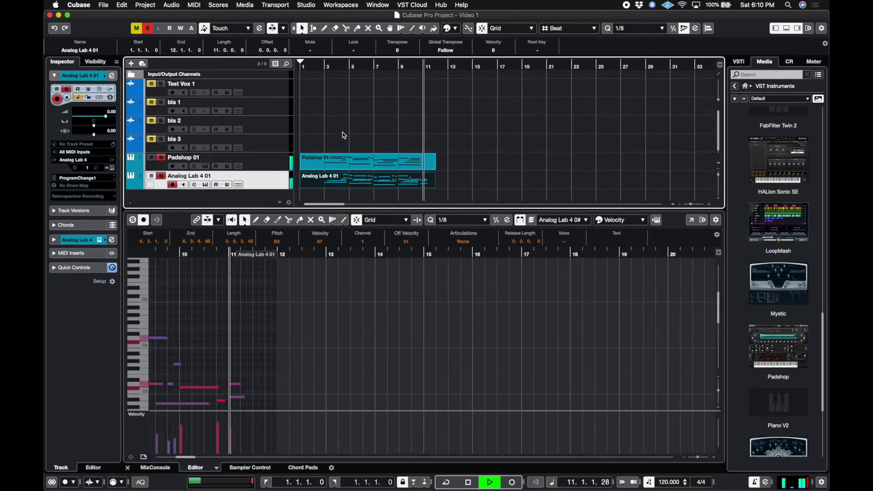
key(space)
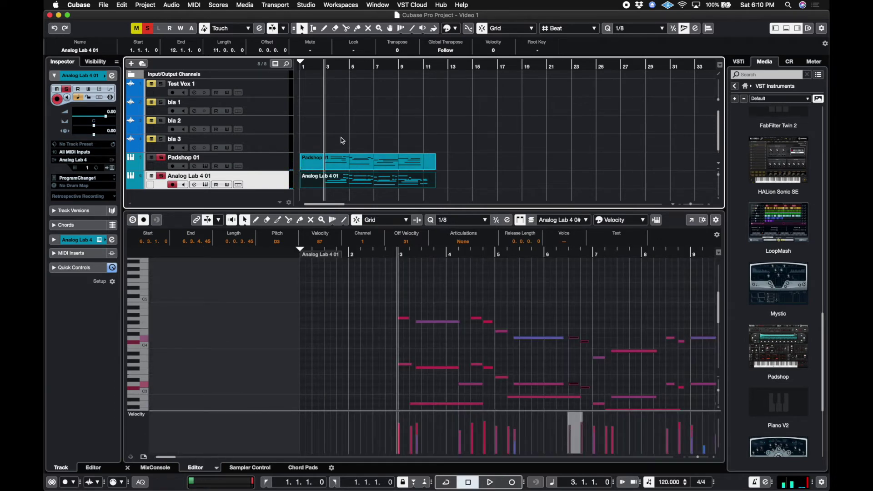
Step: Trim the Padshop 01 part so it runs from bar 3 to bar 11
scroll(343, 135, up, 2)
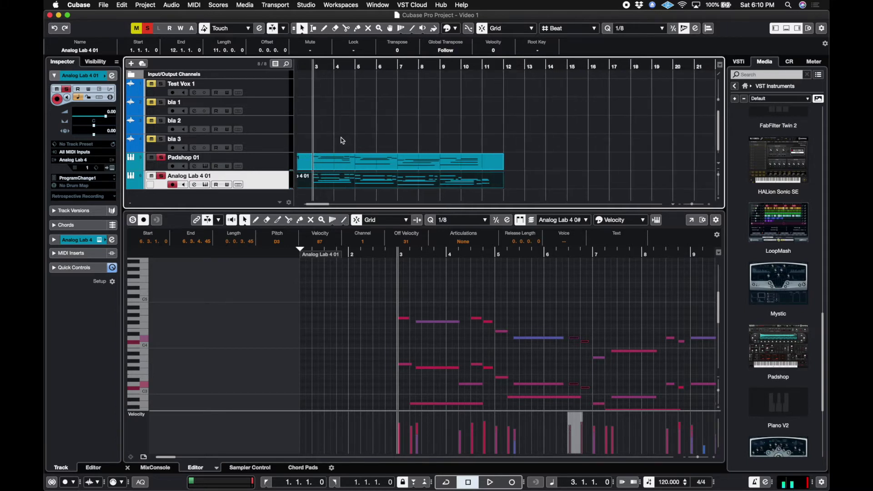
scroll(342, 140, left, 2)
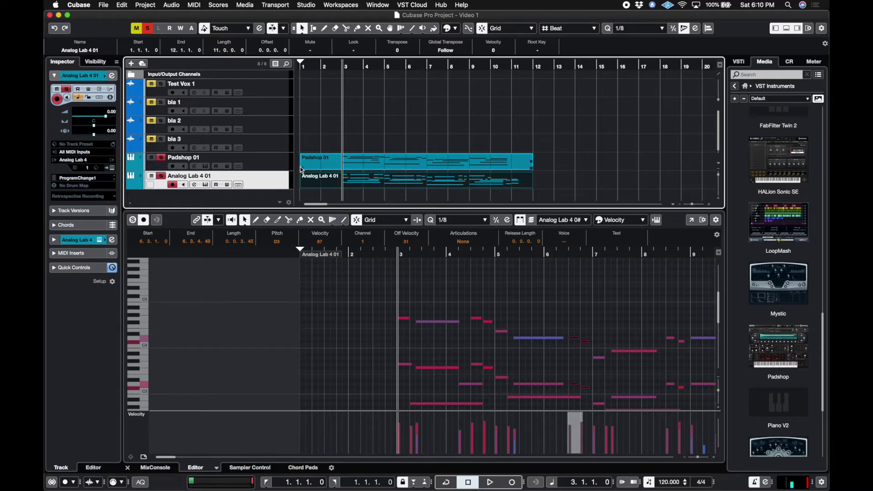
drag(303, 169, 345, 168)
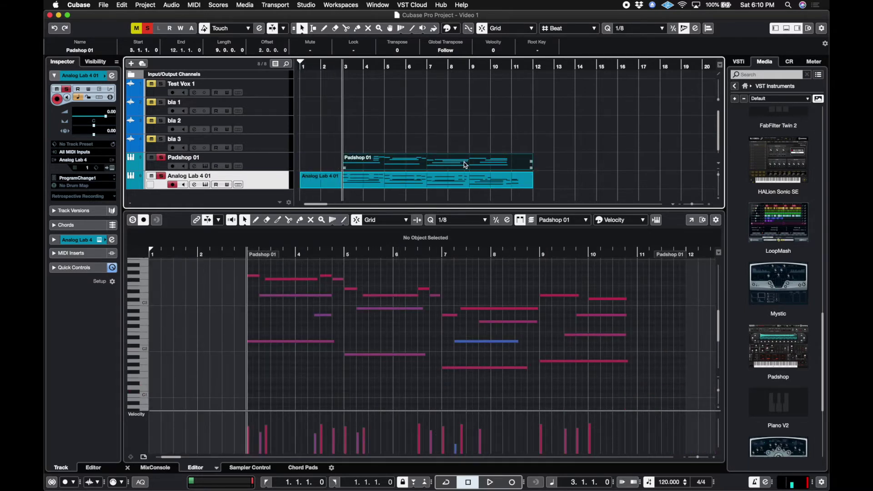
drag(531, 168, 509, 167)
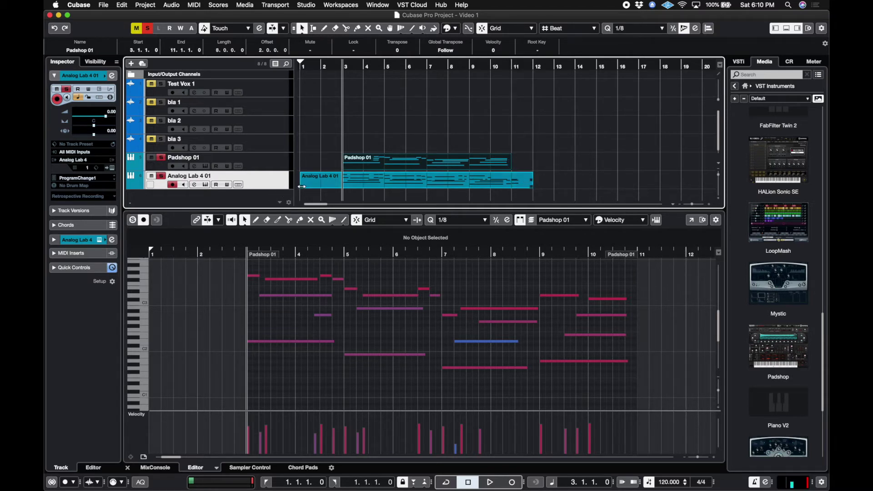
Step: Trim the Analog Lab 4 01 part to bars 3–11, keeping its late notes ending at 10.4.1.0
drag(303, 186, 342, 186)
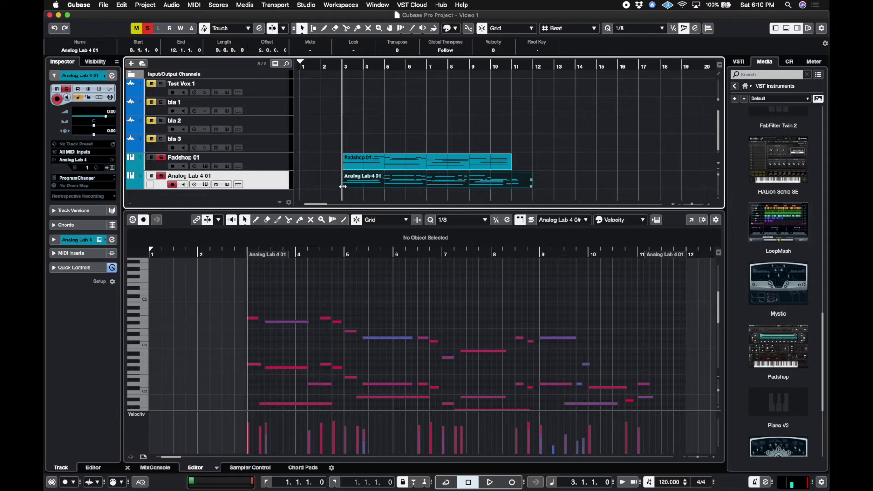
click(609, 301)
scroll(609, 300, down, 3)
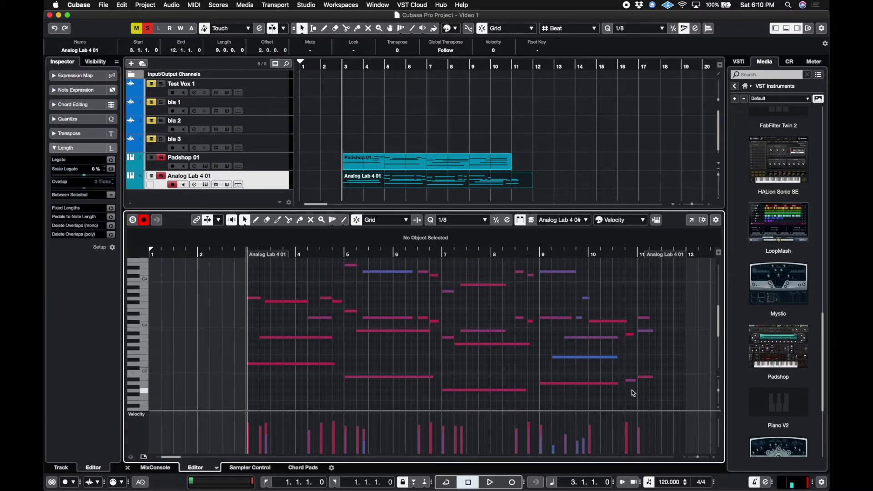
mouse_move(632, 393)
mouse_down()
mouse_move(672, 306)
mouse_move(612, 392)
mouse_move(625, 384)
mouse_up()
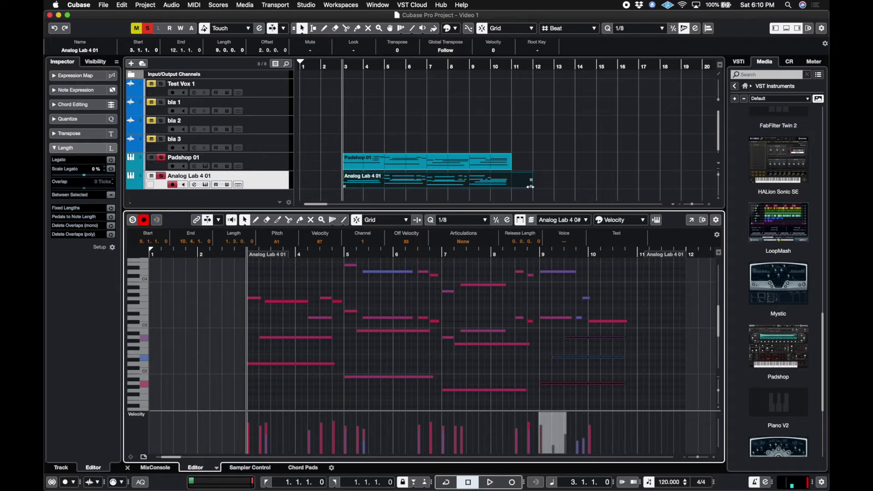
drag(530, 186, 510, 186)
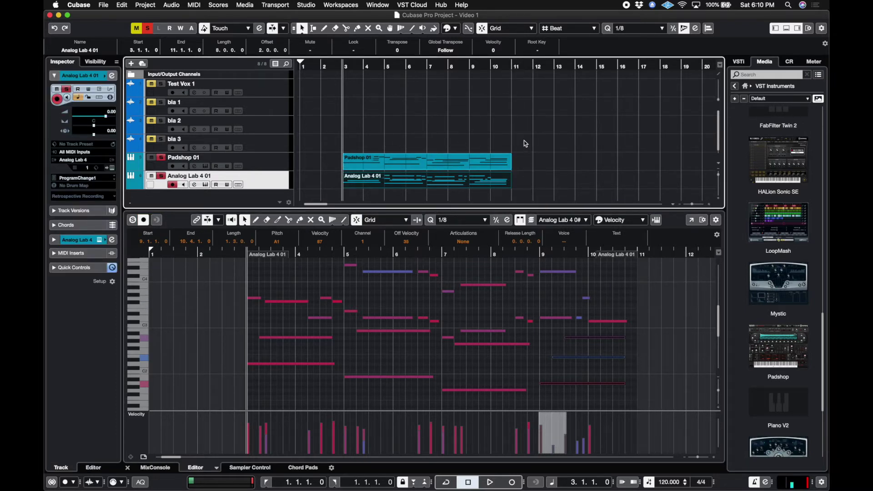
Step: Drag the Analog Lab 4 01 track taller so its part's notes display larger
scroll(522, 163, up, 3)
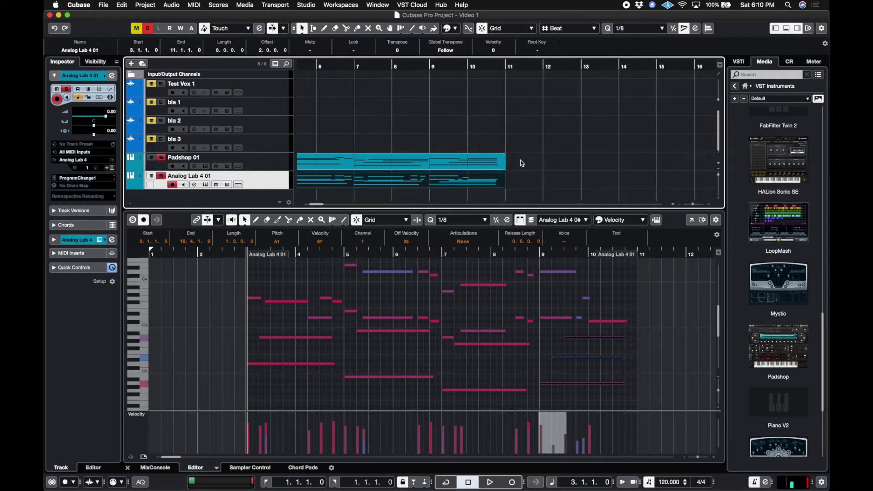
scroll(522, 163, down, 1)
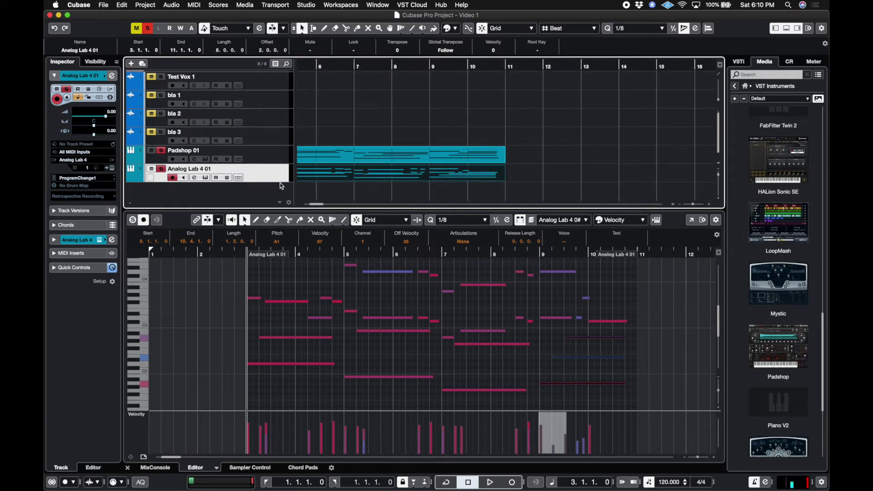
drag(280, 182, 277, 201)
scroll(392, 175, down, 2)
scroll(393, 175, left, 2)
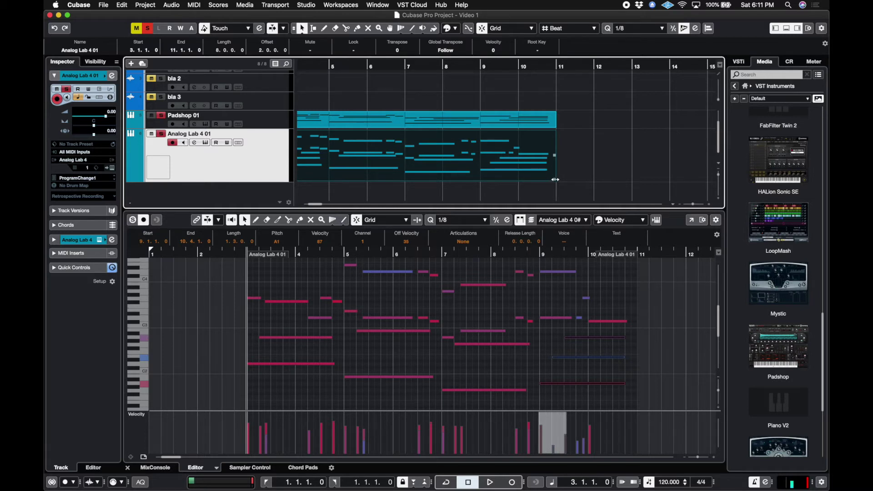
mouse_move(555, 180)
mouse_down()
mouse_move(636, 180)
mouse_move(372, 171)
mouse_move(583, 170)
mouse_move(386, 170)
mouse_move(558, 169)
mouse_up()
Step: Repeat the Analog Lab 4 01 and Padshop 01 parts through bar 19
key(g)
key(g)
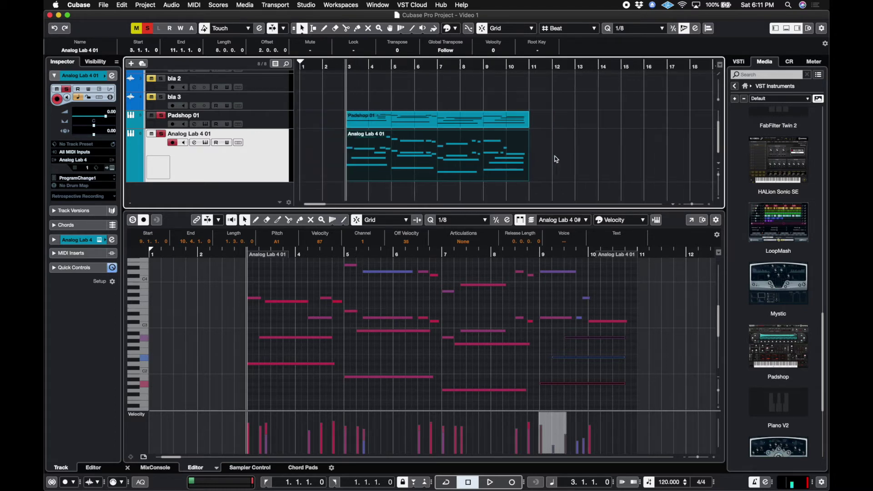
drag(529, 158, 528, 159)
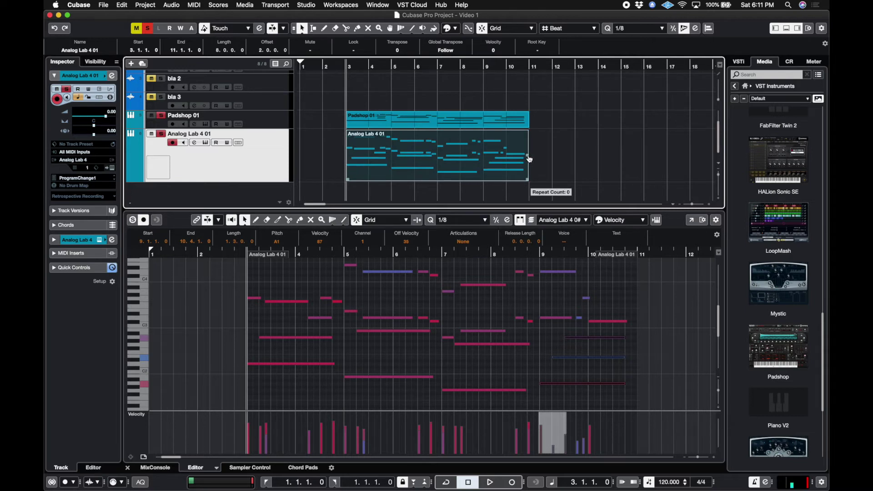
drag(529, 158, 546, 156)
scroll(547, 156, right, 5)
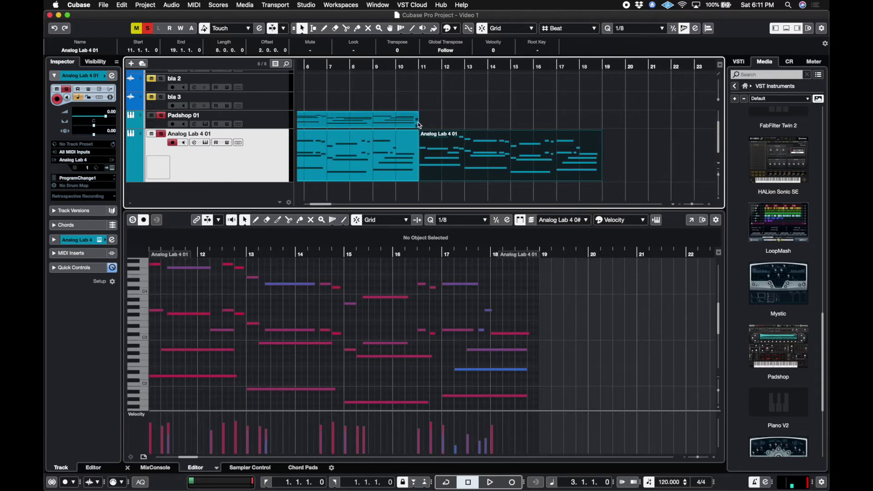
drag(417, 122, 400, 163)
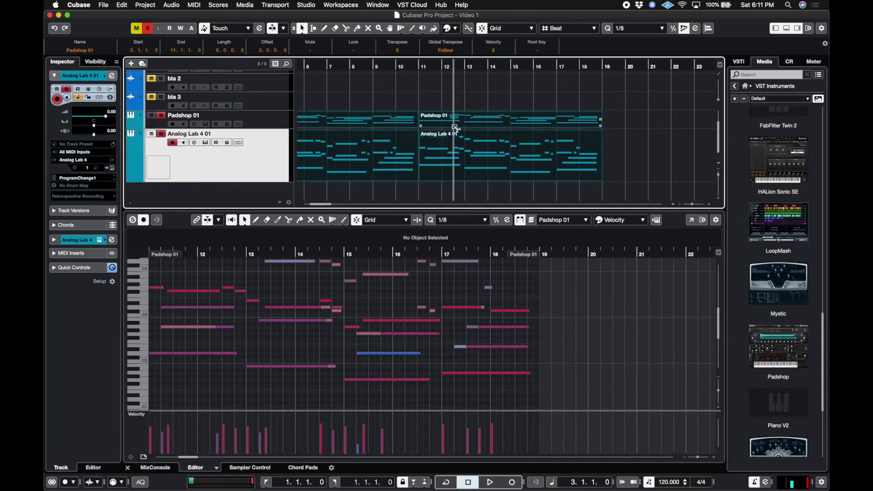
Step: Duplicate both repeated parts with Ctrl+D so they fill bars 3 to 35
key(g)
key(g)
key(g)
key(g)
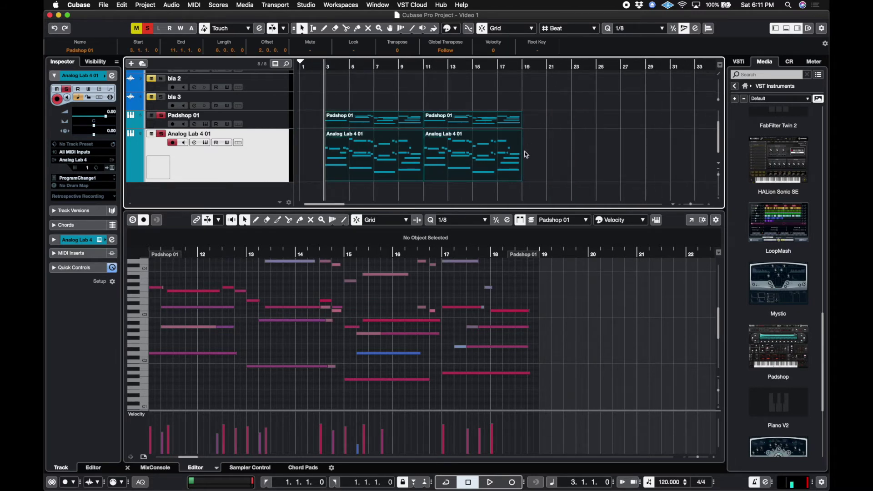
mouse_move(523, 161)
key(super+d)
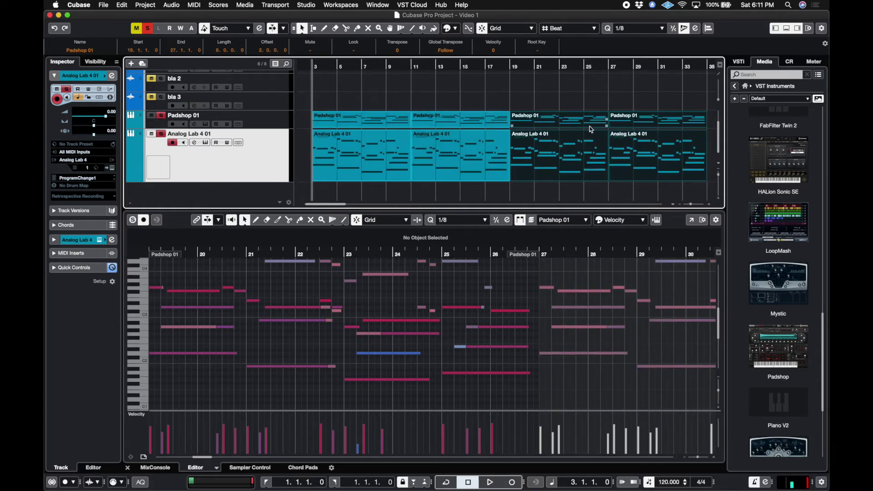
key(alt)
key(g)
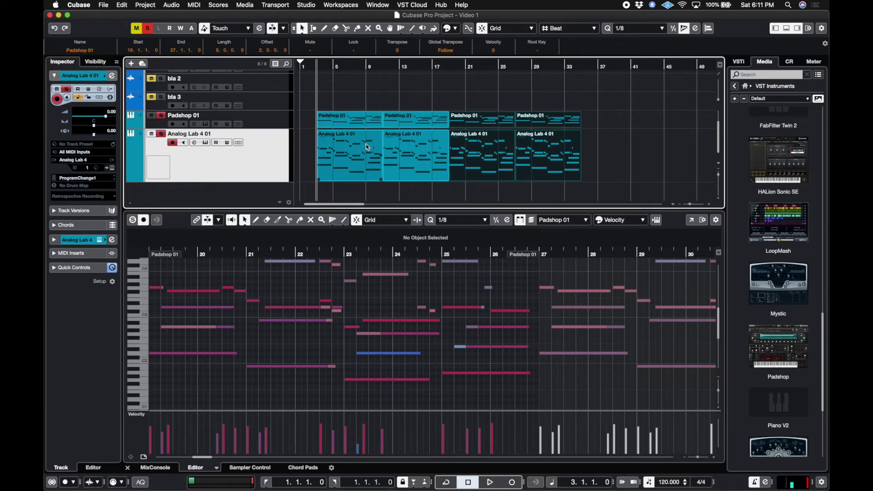
Step: Move the short D3 note in the first Analog Lab 4 01 part and audition from bar 6.3
click(358, 178)
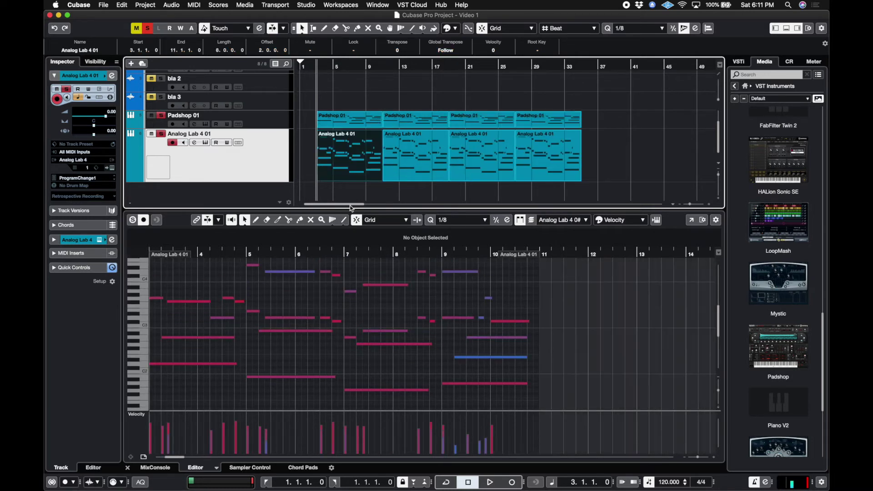
click(324, 317)
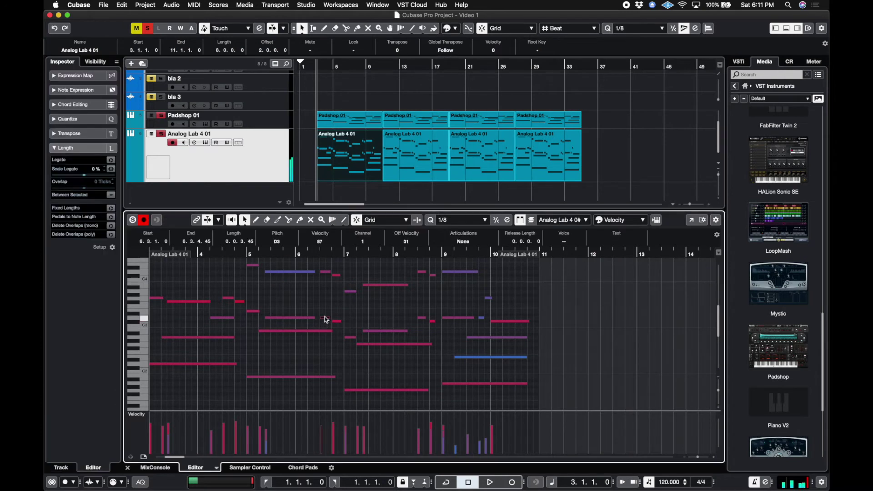
drag(325, 319, 326, 322)
click(321, 255)
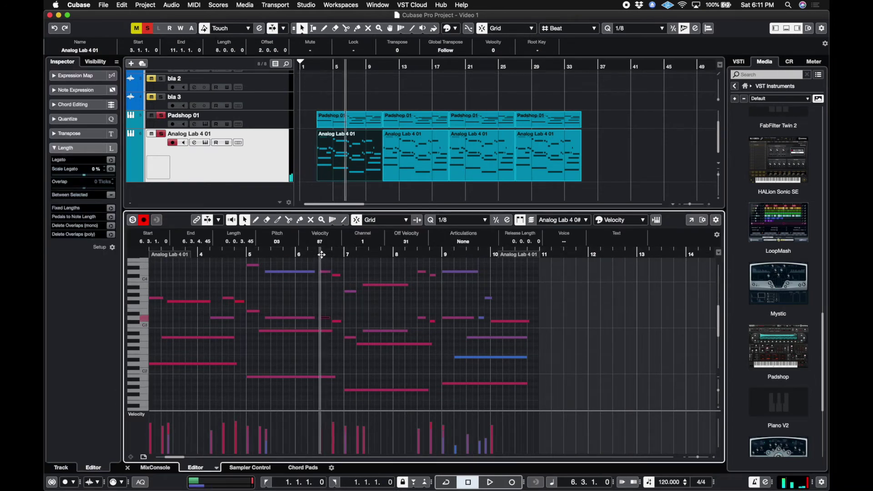
key(space)
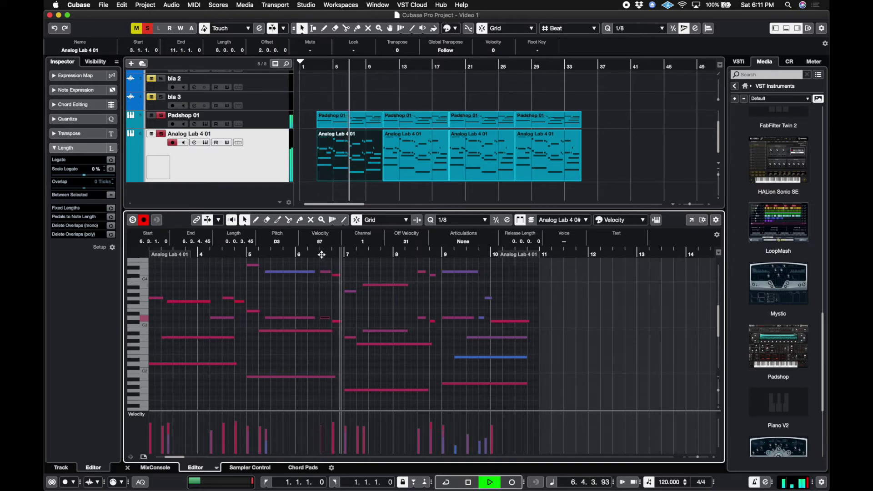
key(space)
key(space)
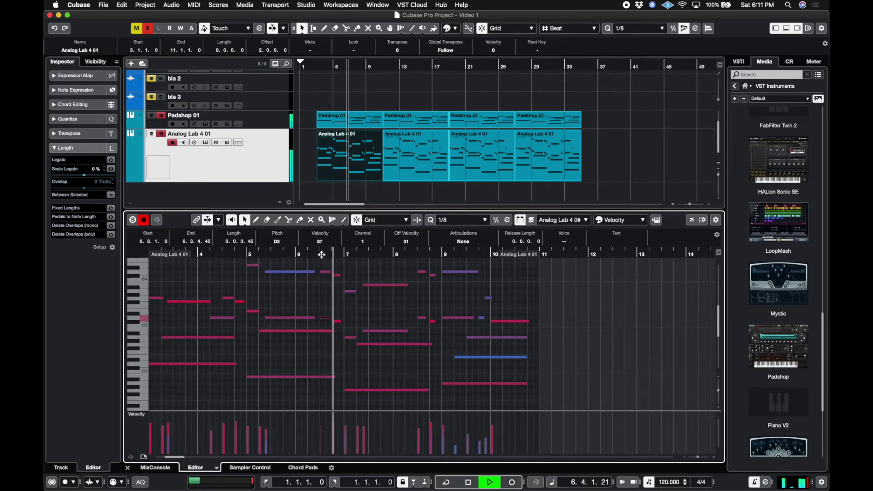
Step: Audition the passage with Padshop 01 muted, then with Padshop 01 soloed
key(space)
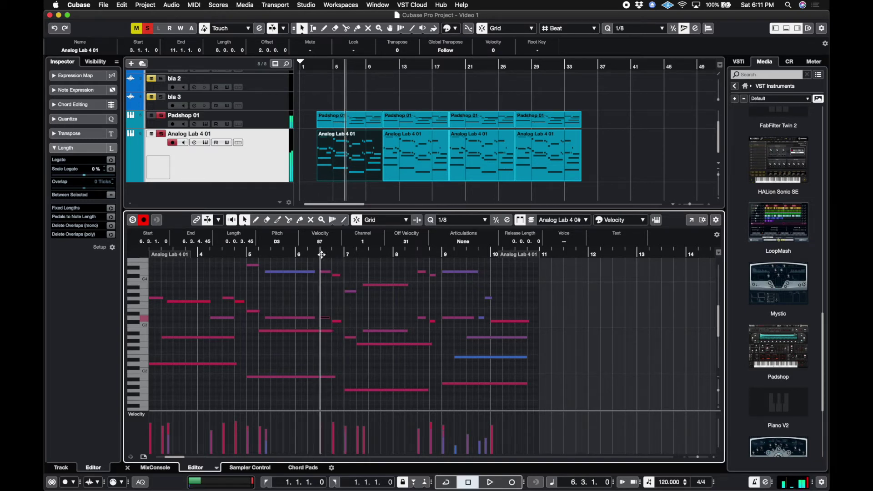
click(259, 119)
click(151, 116)
key(space)
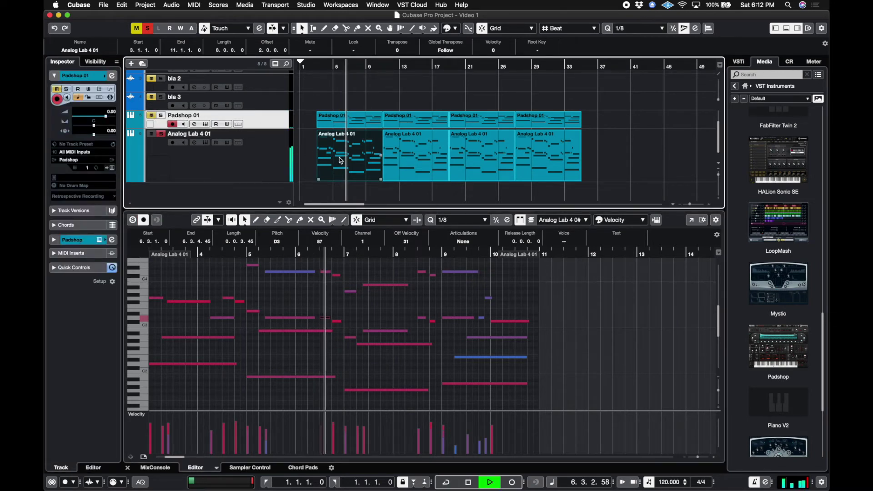
key(space)
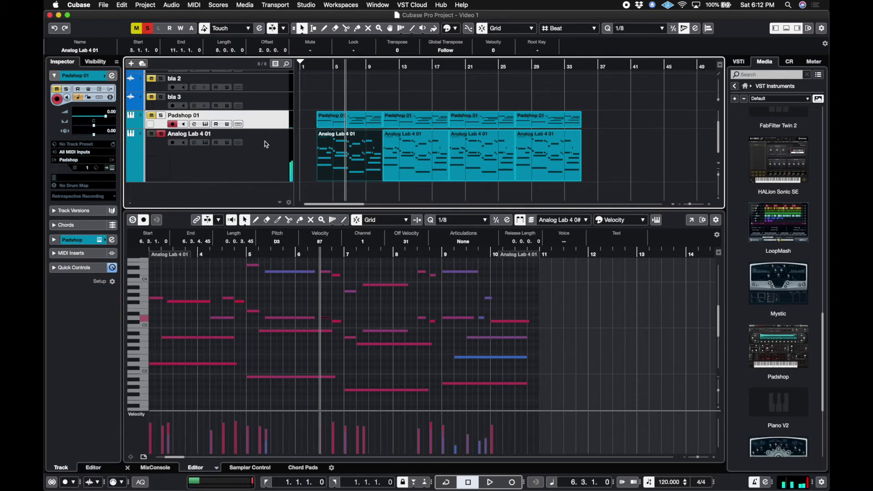
click(160, 115)
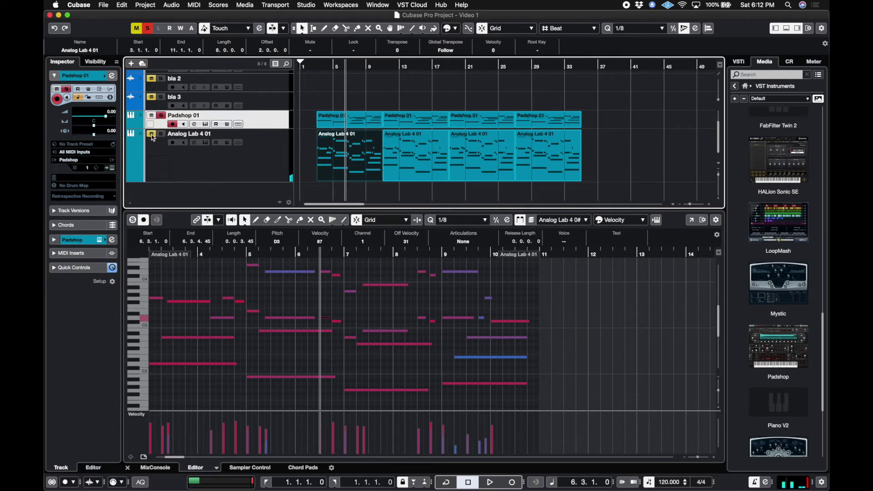
key(space)
key(space)
Step: Raise the short notes at bar 6.3 a semitone, comparing against the Padshop 01 notes
click(349, 124)
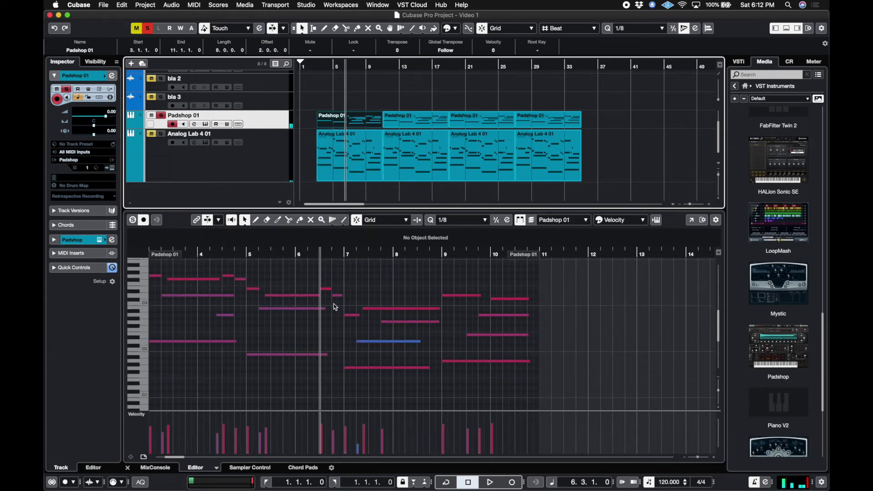
click(336, 339)
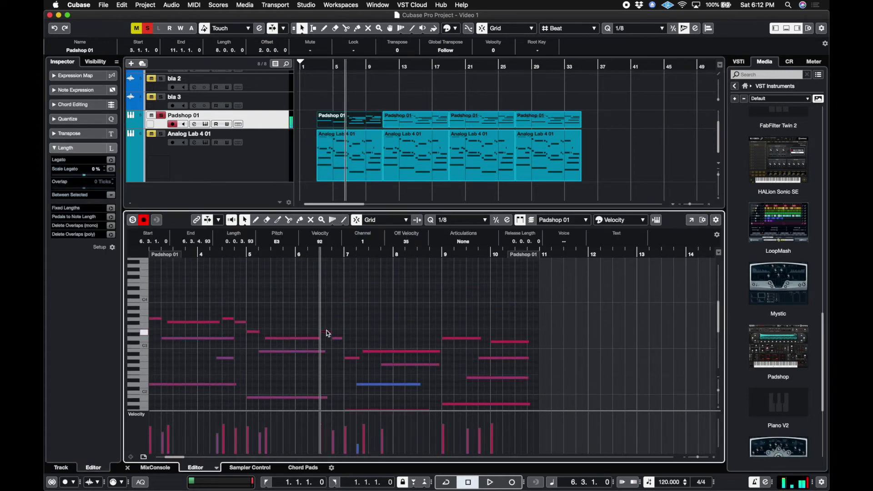
click(279, 177)
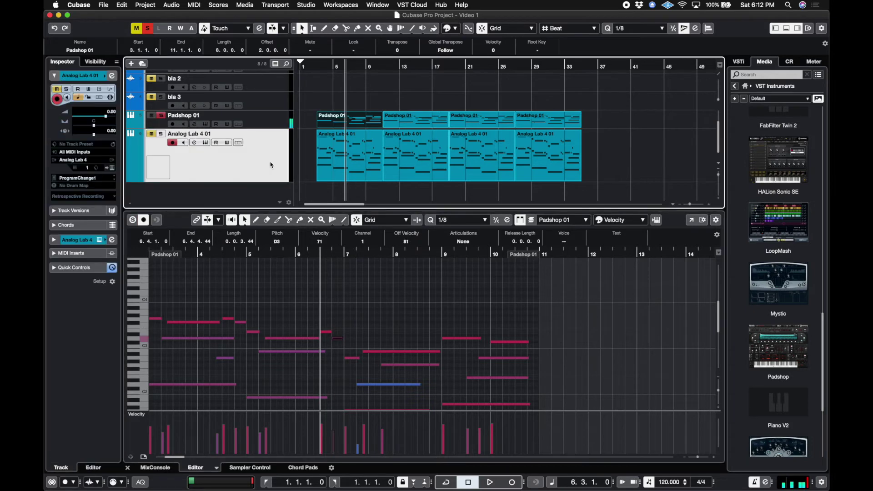
click(351, 164)
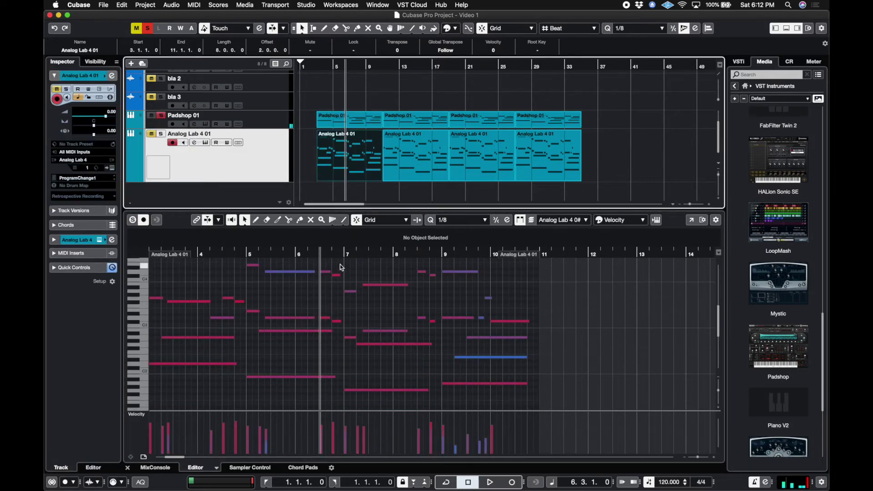
drag(337, 276, 337, 334)
click(336, 333)
drag(325, 378, 329, 375)
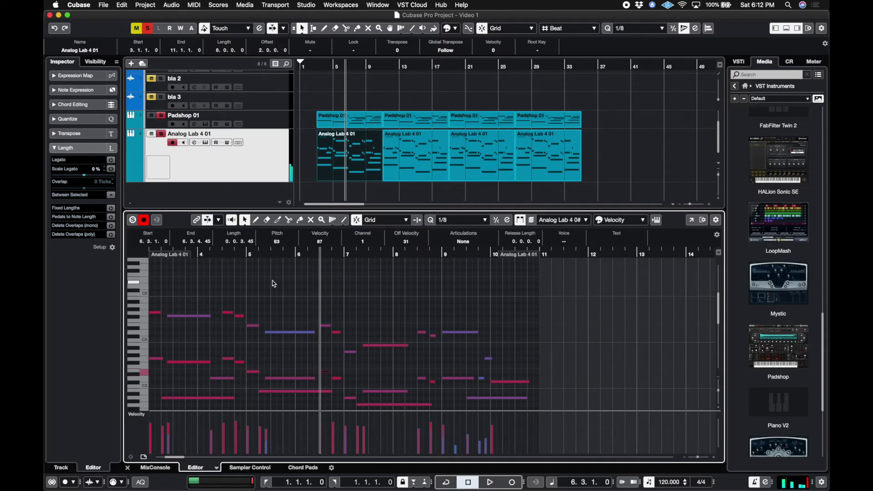
key(space)
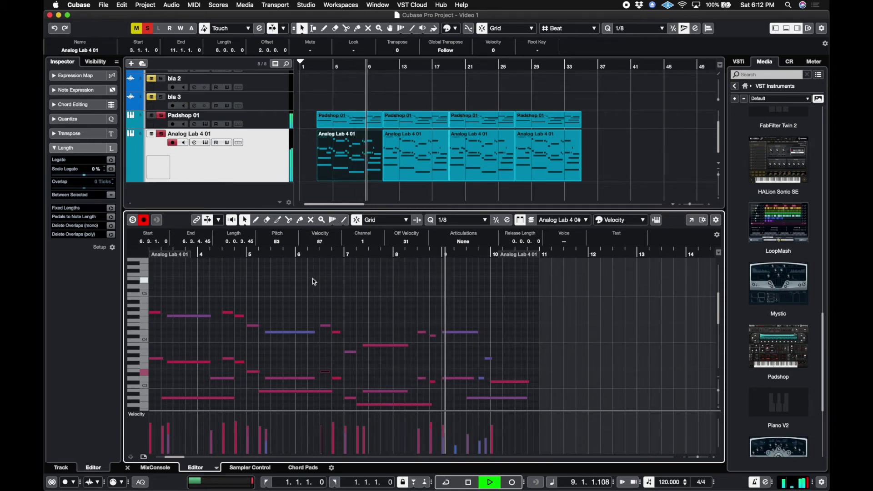
key(space)
Step: Lower the small G4 note near bar 6.4 and audition the edited passage
drag(338, 312, 328, 355)
key(space)
key(space)
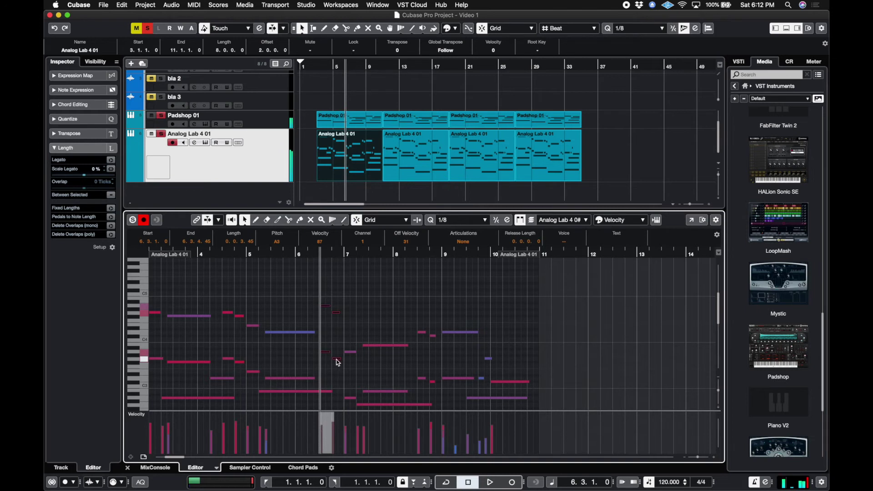
click(337, 360)
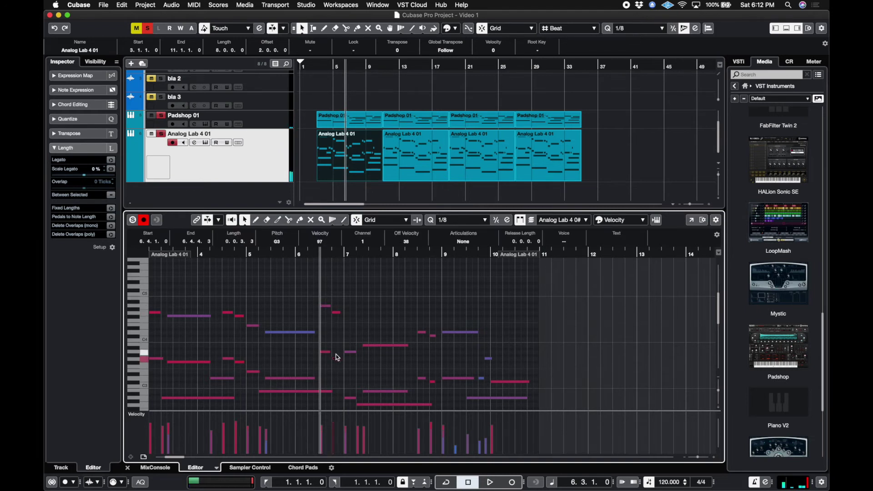
click(337, 315)
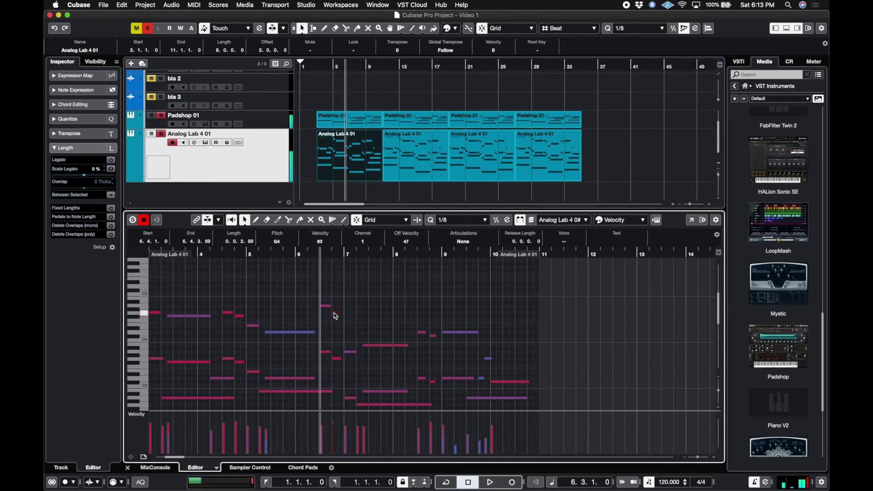
drag(336, 315, 337, 363)
key(space)
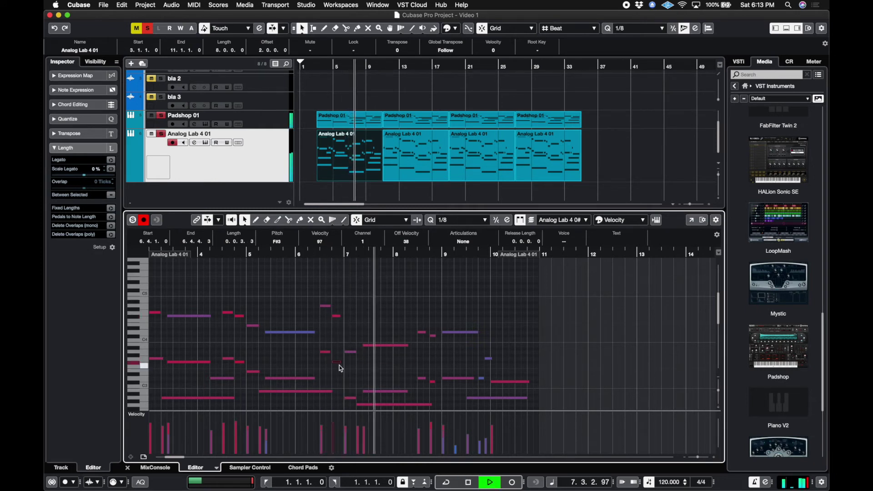
key(space)
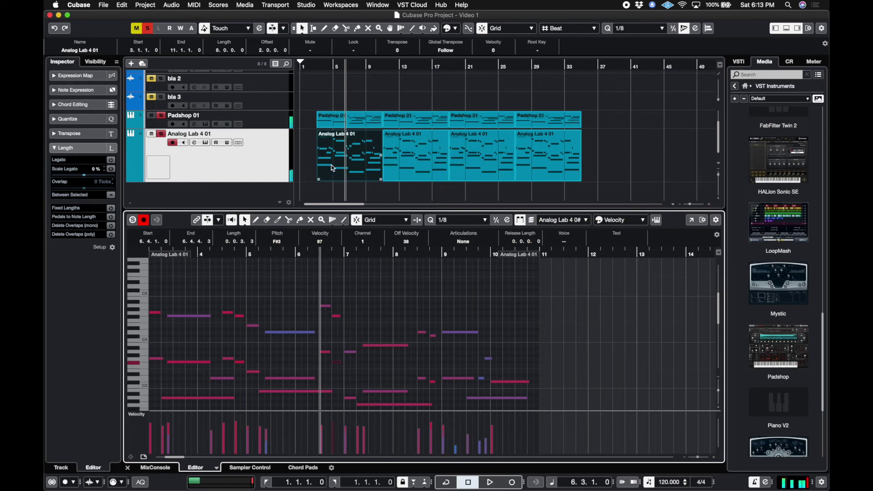
click(311, 145)
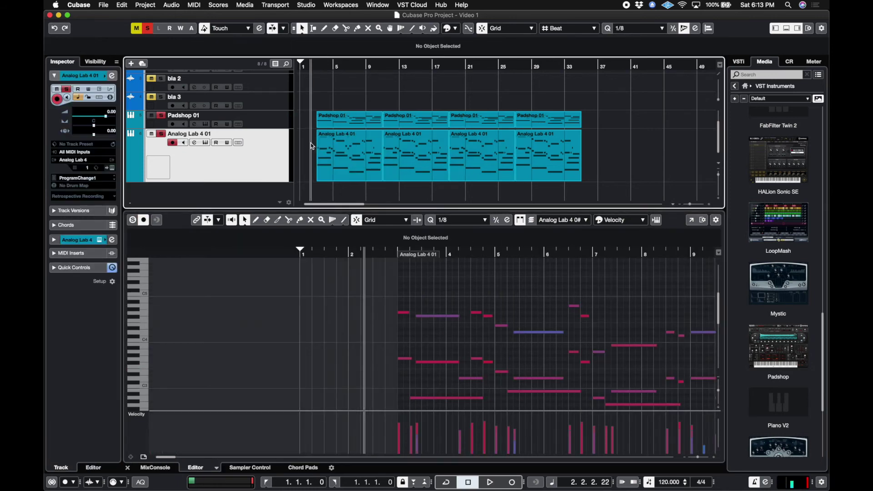
Step: Insert Delay > MonoDelay on the Analog Lab 4 01 channel in the MixConsole
key(F3)
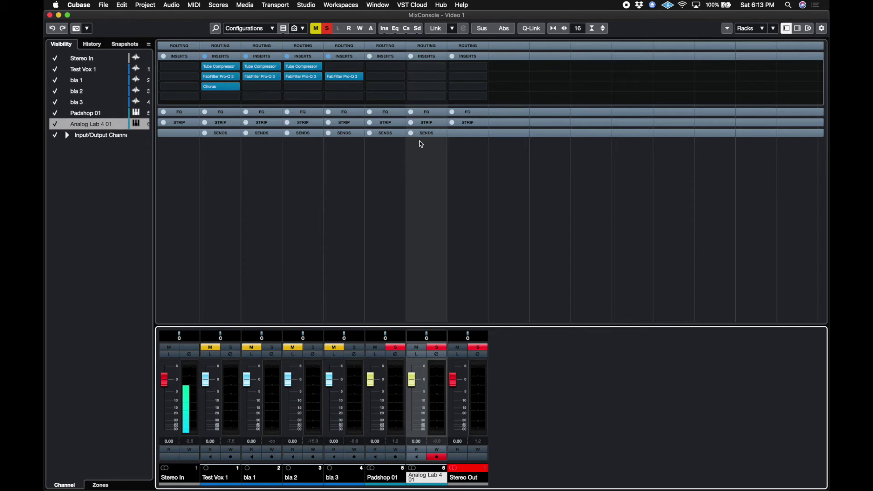
click(433, 69)
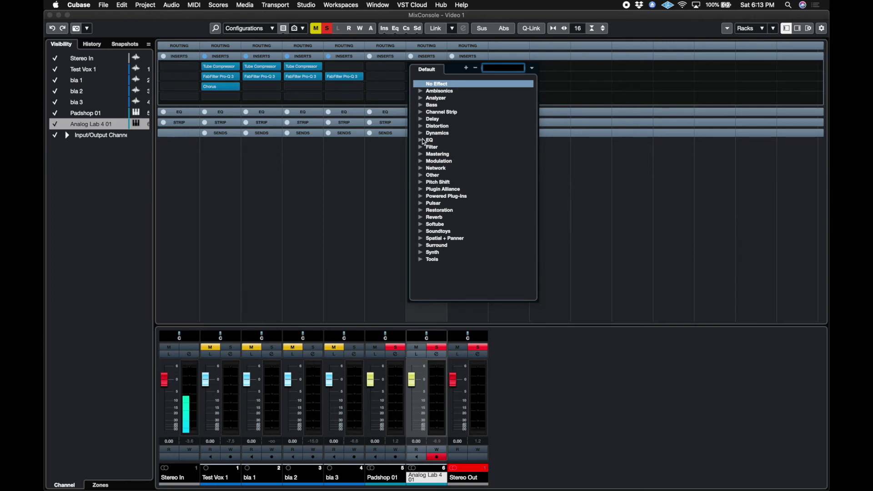
click(420, 120)
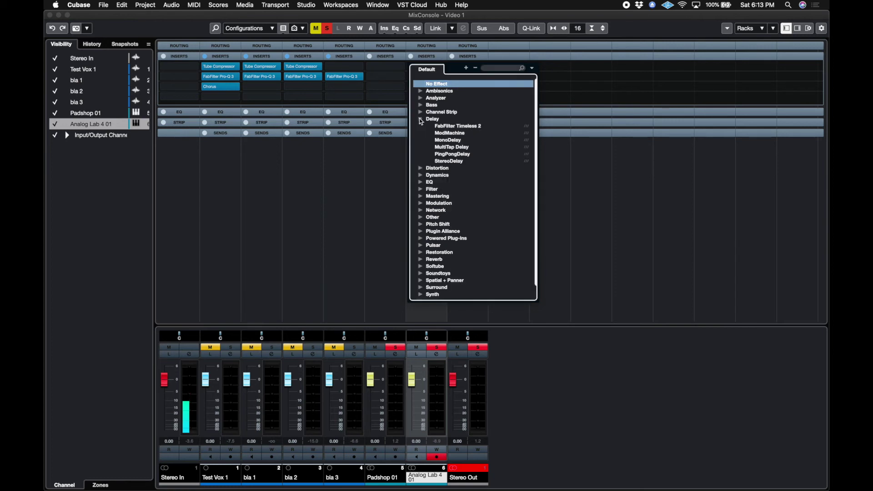
click(447, 140)
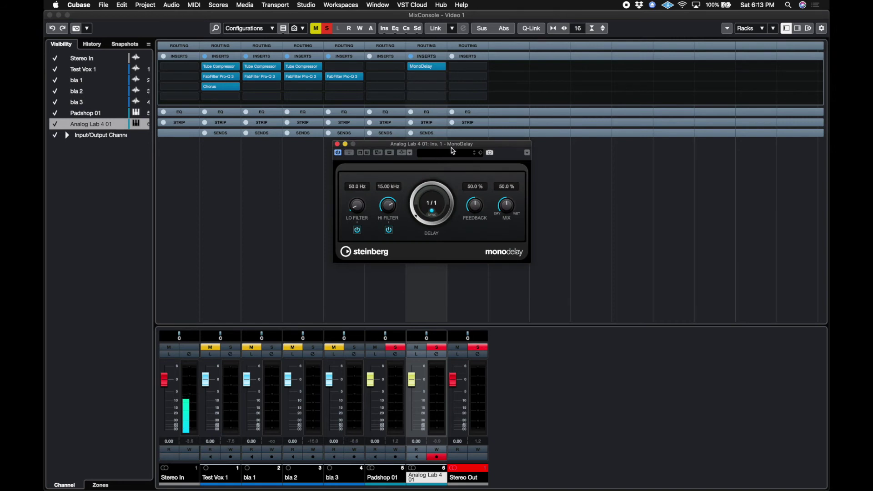
key(F3)
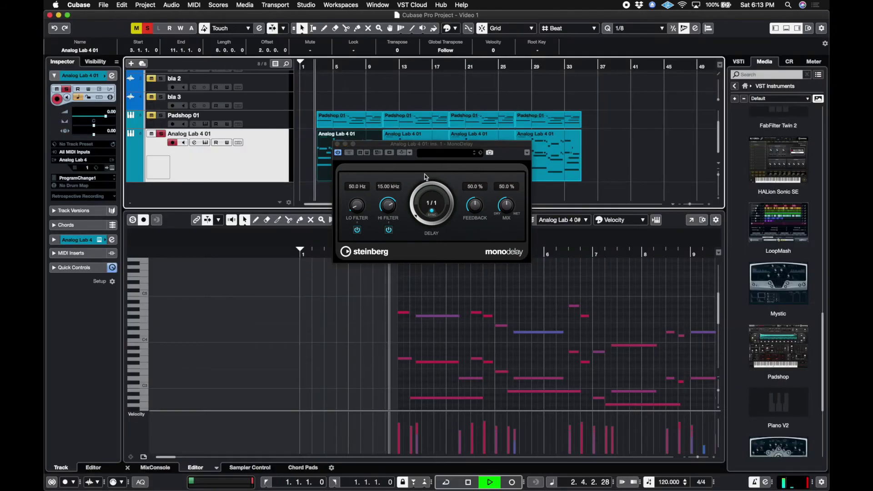
Step: Set the MonoDelay time to 1/8 with an 82 % mix, then close its window
drag(506, 204, 504, 184)
click(432, 203)
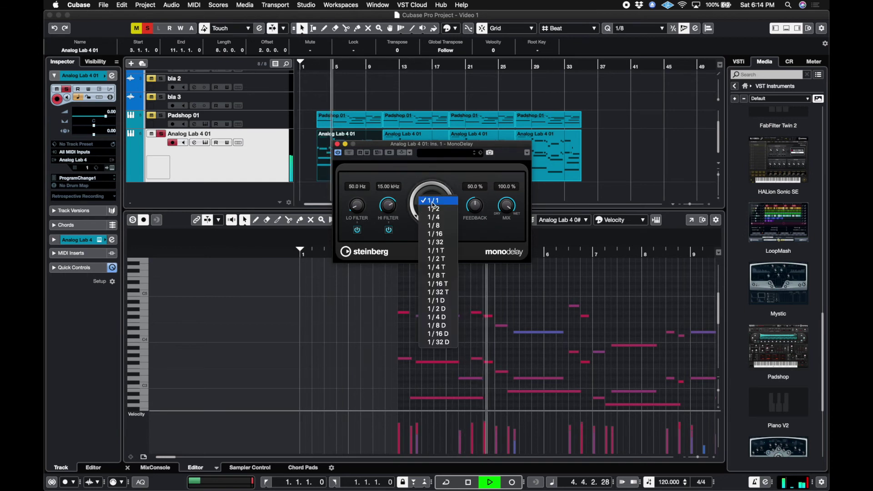
click(432, 204)
click(431, 203)
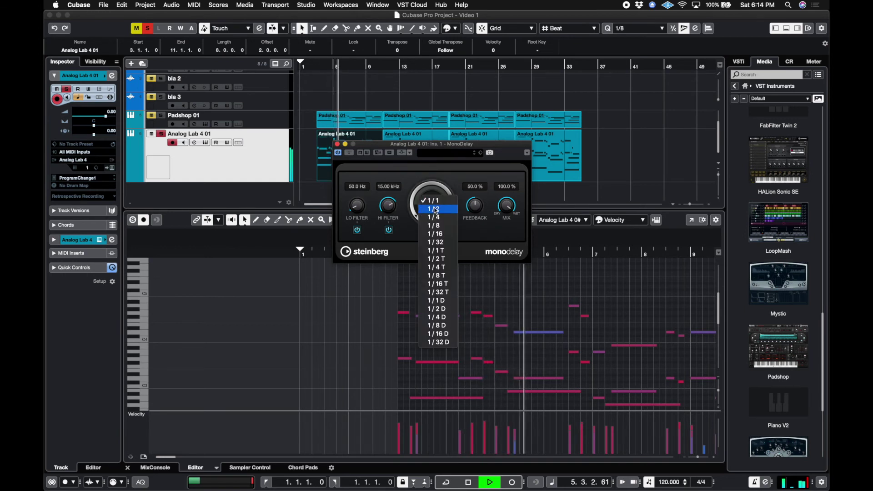
click(445, 230)
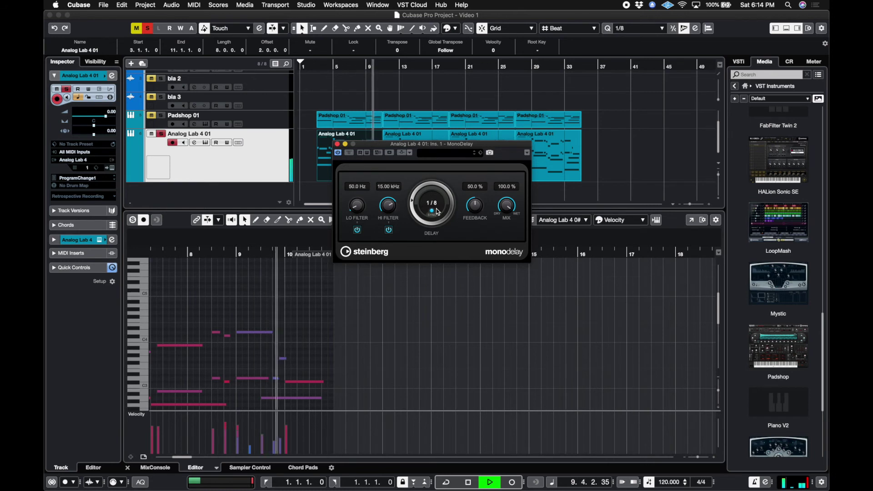
drag(507, 208, 503, 260)
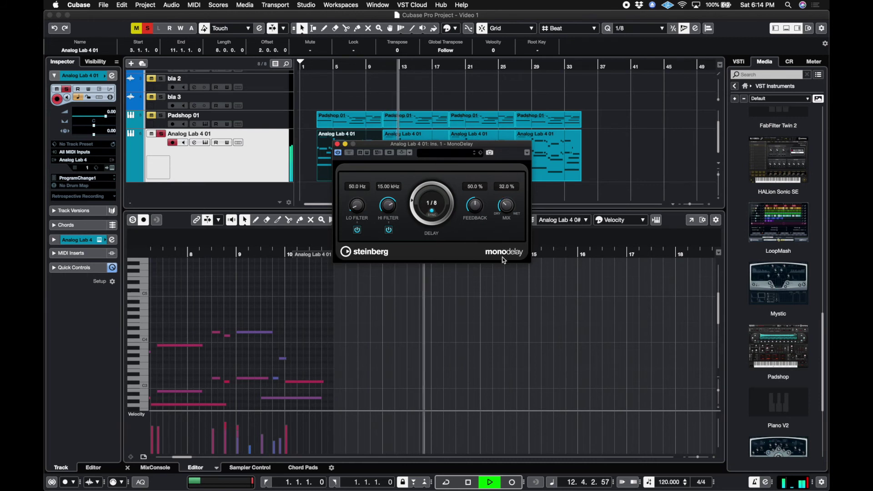
click(338, 144)
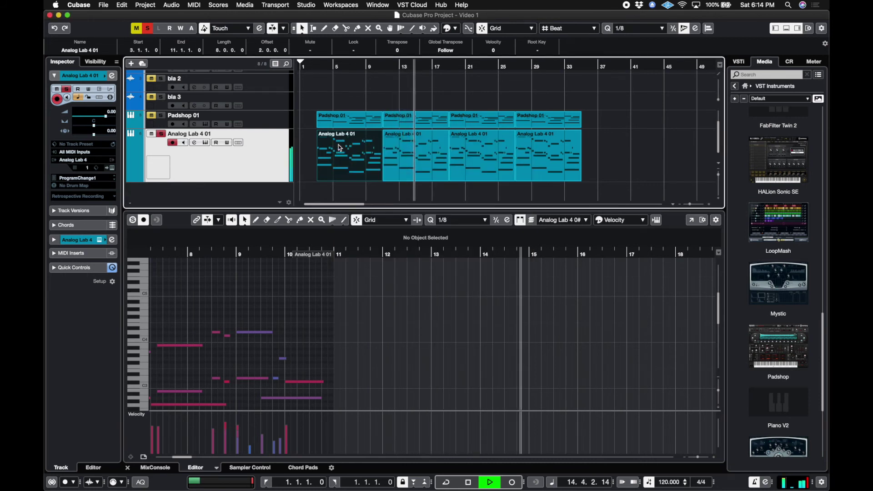
Step: Play back the piano with delay and reveal the MixConsole send slots
key(space)
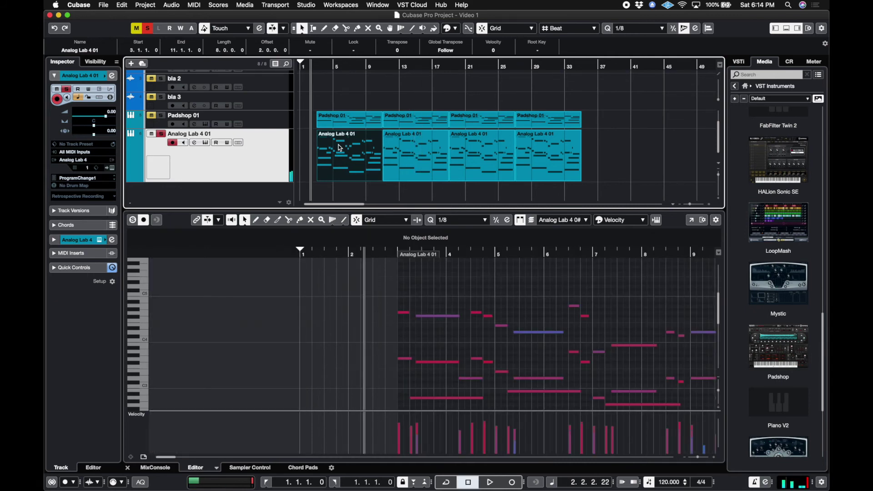
key(F3)
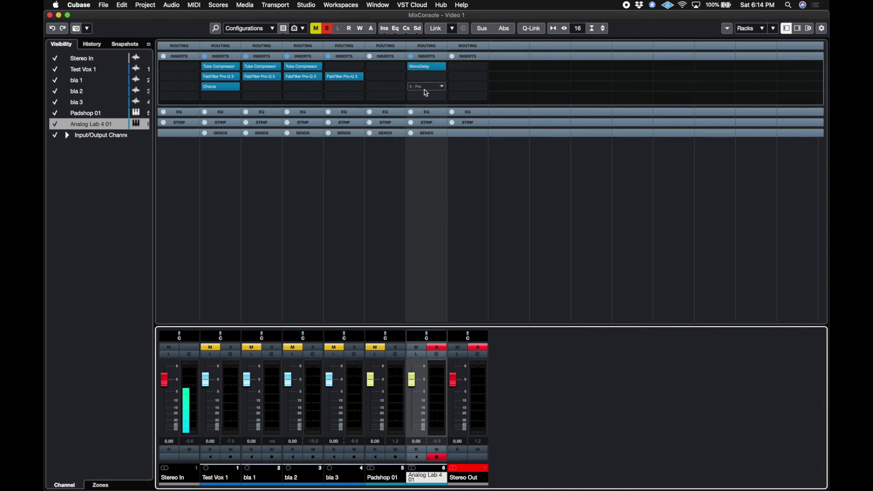
click(429, 135)
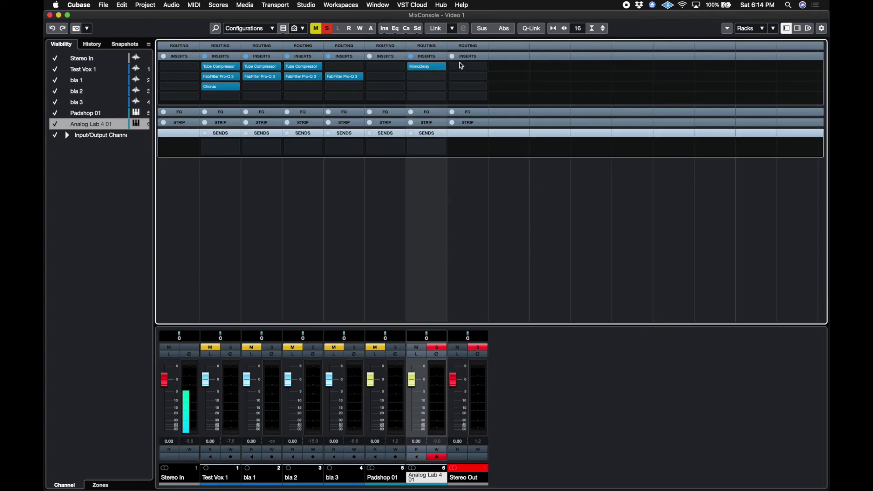
key(F3)
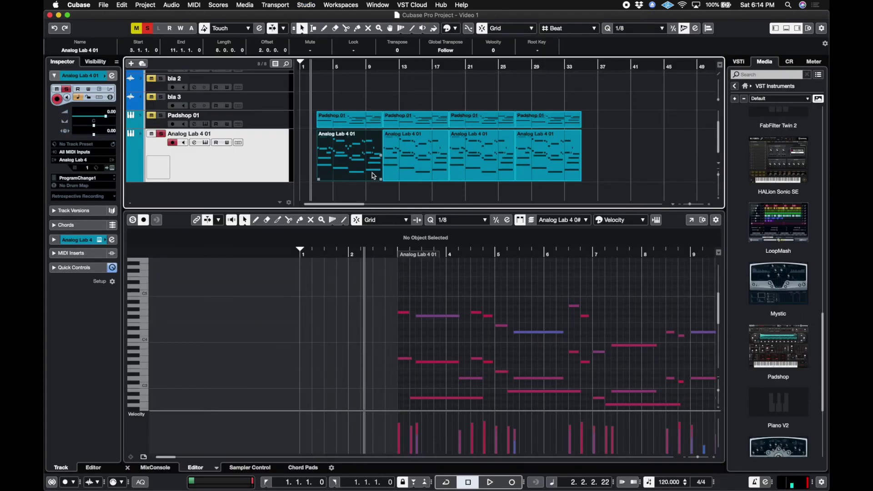
Step: Render the four Analog Lab 4 01 parts in place as Dry (Transfer Channel Settings) to a new track
drag(308, 160, 592, 149)
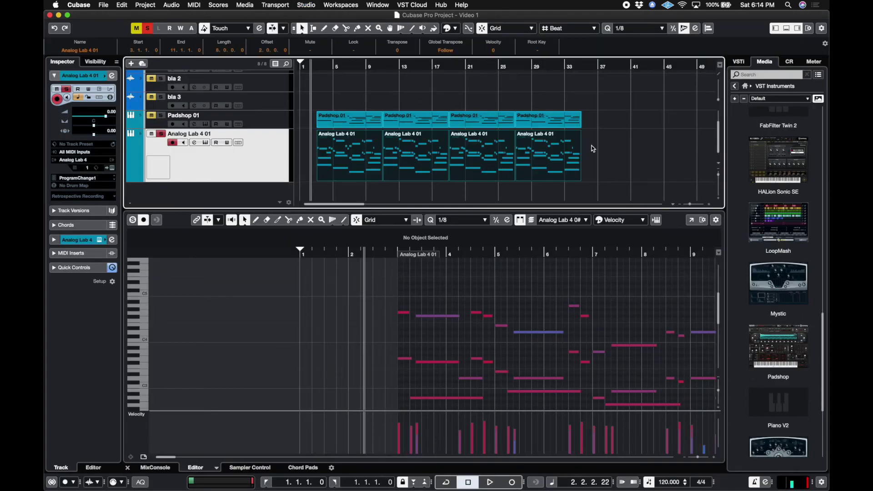
right_click(462, 149)
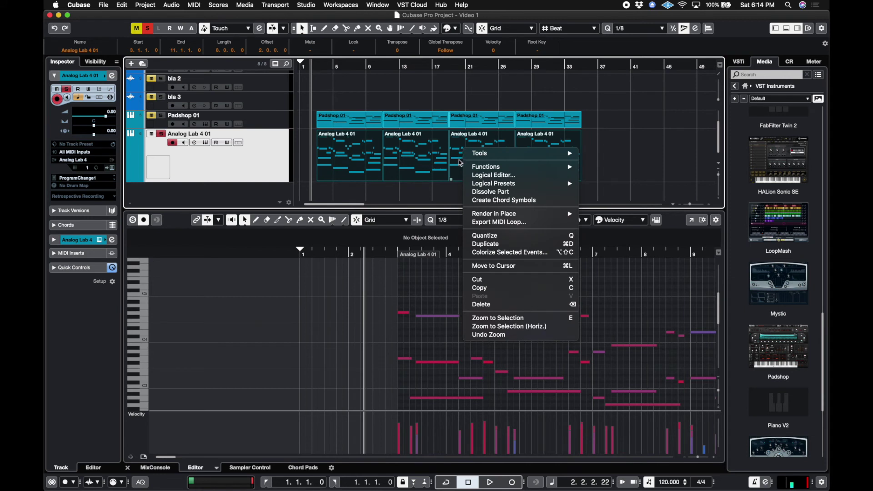
mouse_move(492, 217)
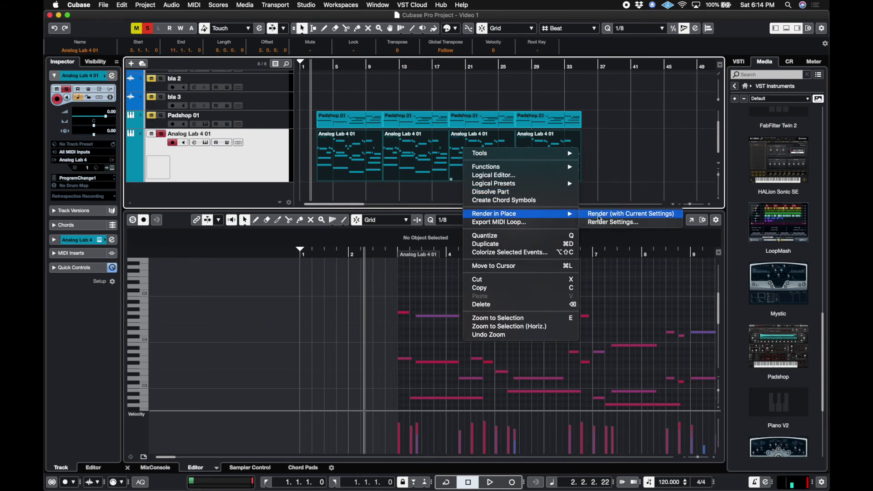
click(613, 222)
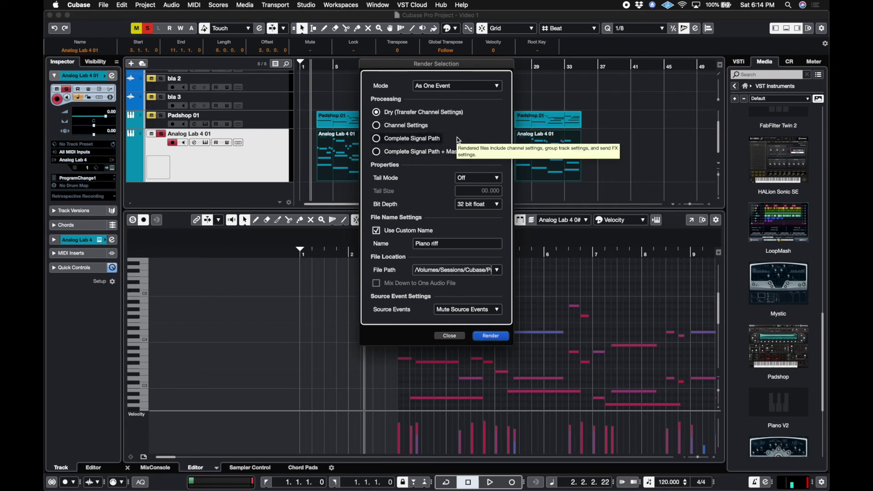
click(408, 138)
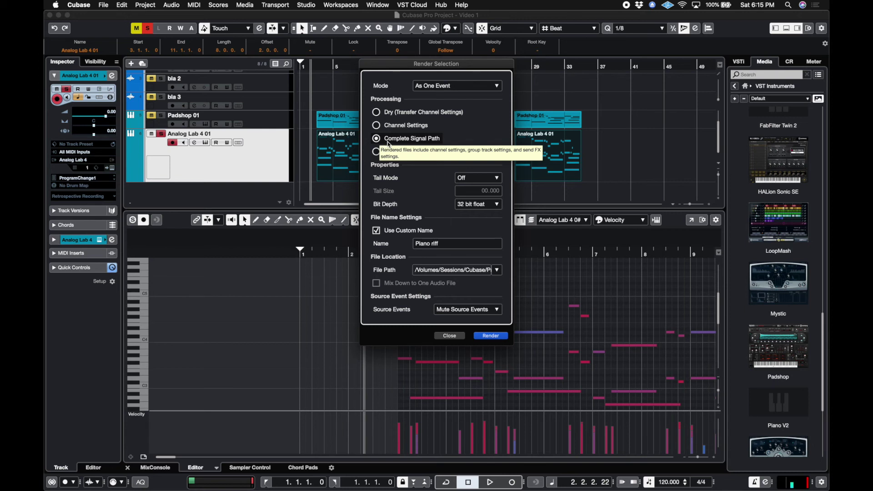
click(394, 113)
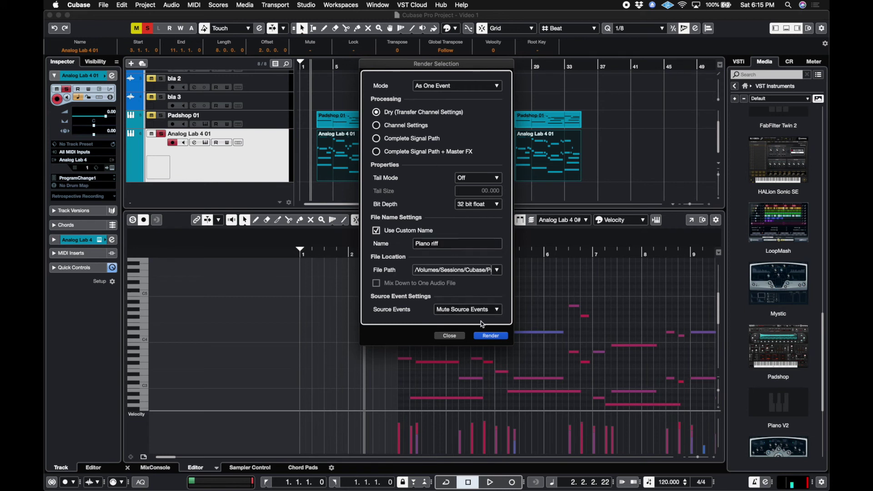
click(491, 336)
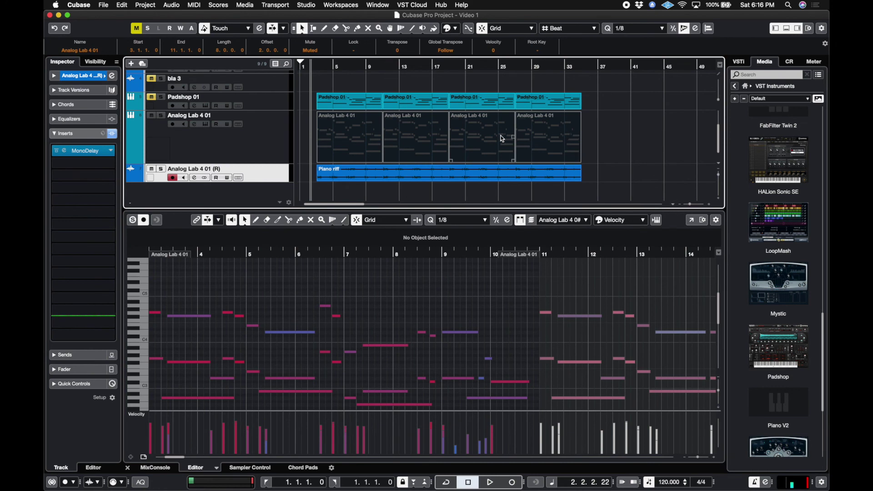
Step: Check the Piano riff channel's transferred MonoDelay in the MixConsole and pick its empty third insert slot
click(402, 174)
key(F3)
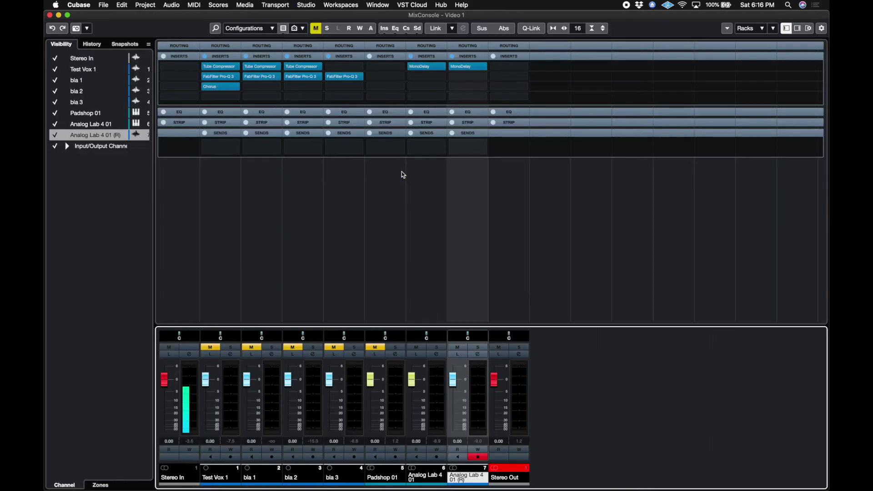
mouse_move(478, 72)
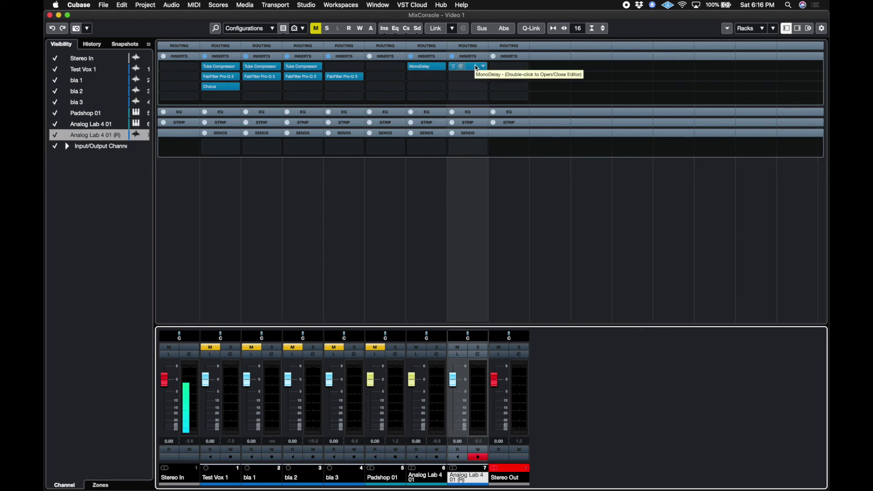
drag(435, 66, 459, 69)
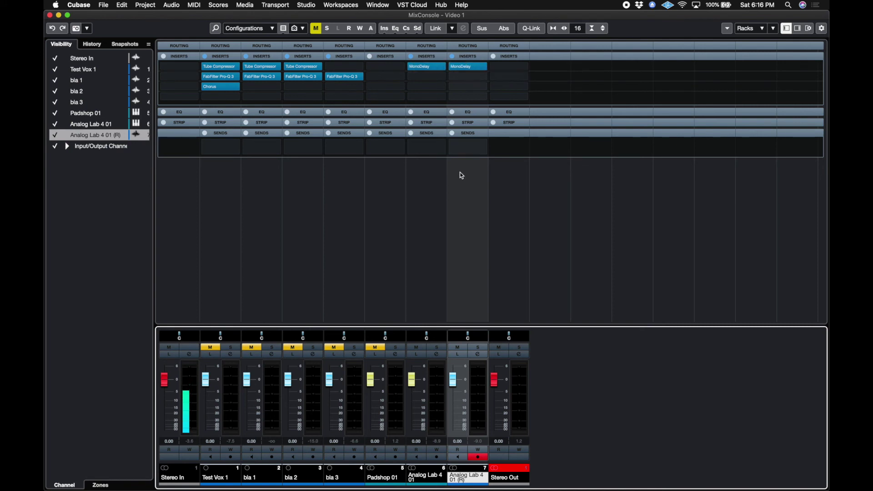
key(F3)
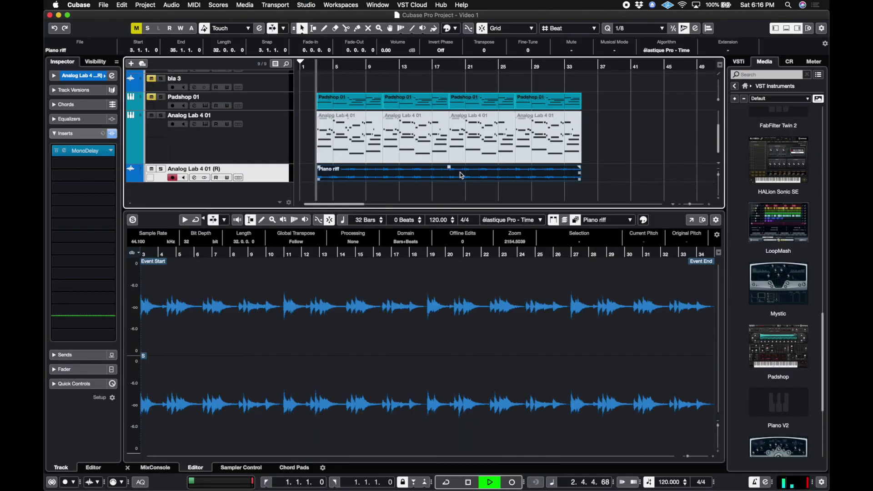
key(F3)
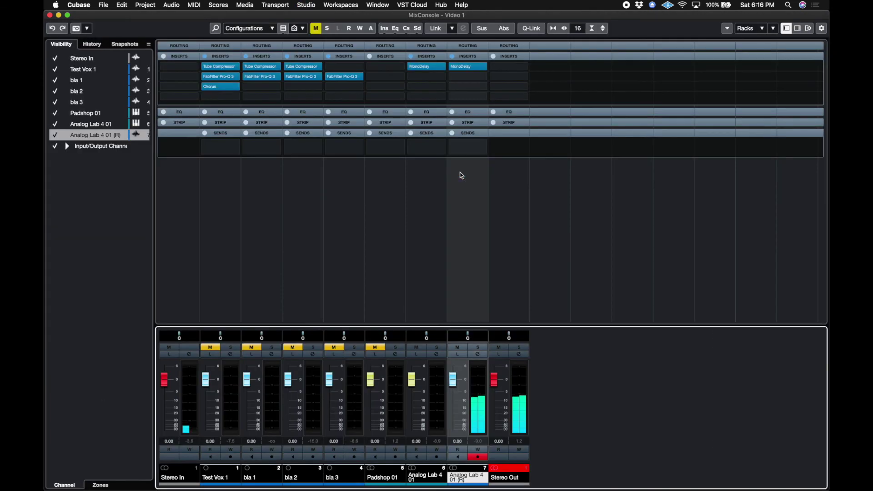
click(471, 92)
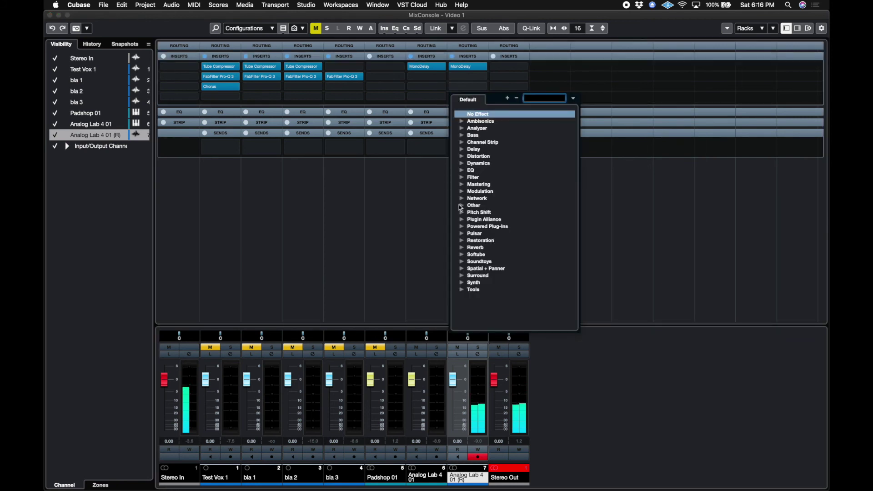
Step: Add FabFilter Pro-R after MonoDelay and load the Large > Concert Hall LA preset
click(462, 247)
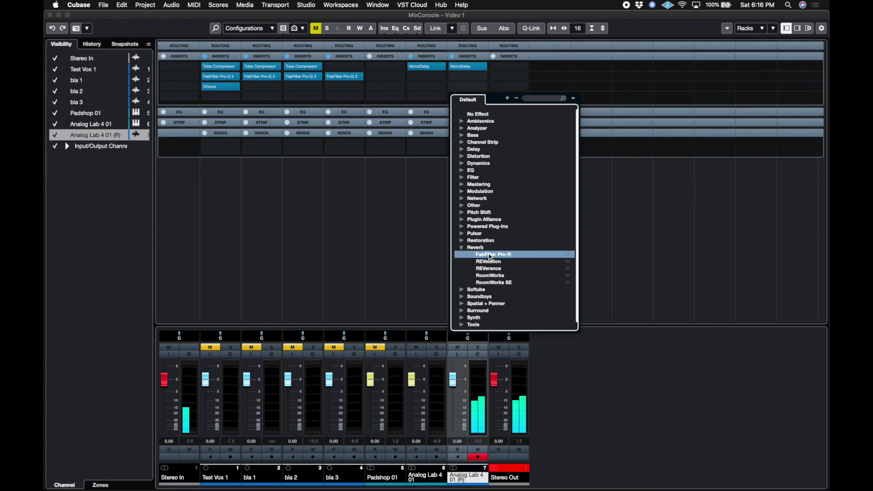
click(489, 254)
click(512, 84)
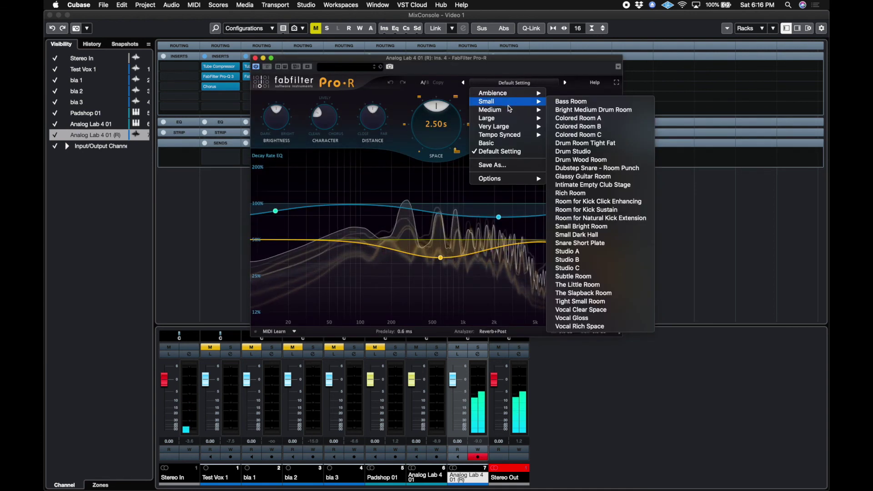
mouse_move(508, 110)
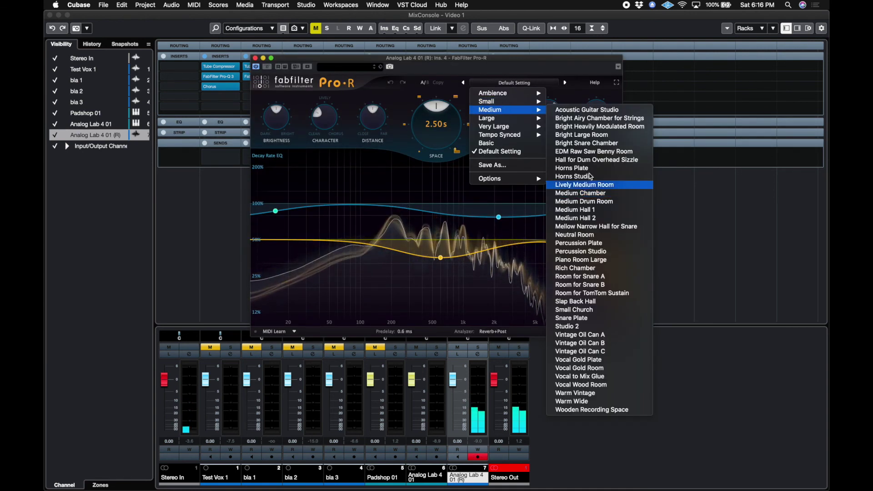
mouse_move(535, 117)
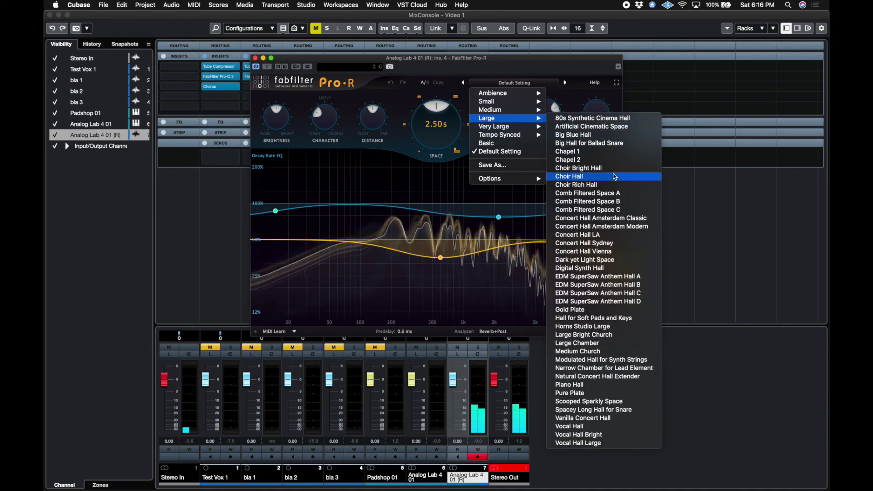
click(603, 235)
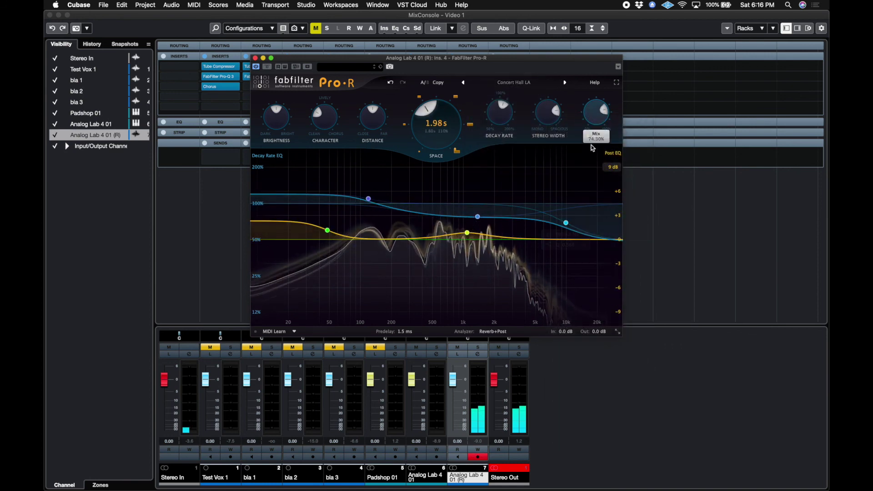
Step: Turn down the Pro-R mix and close the plug-in and MixConsole
drag(591, 151, 582, 185)
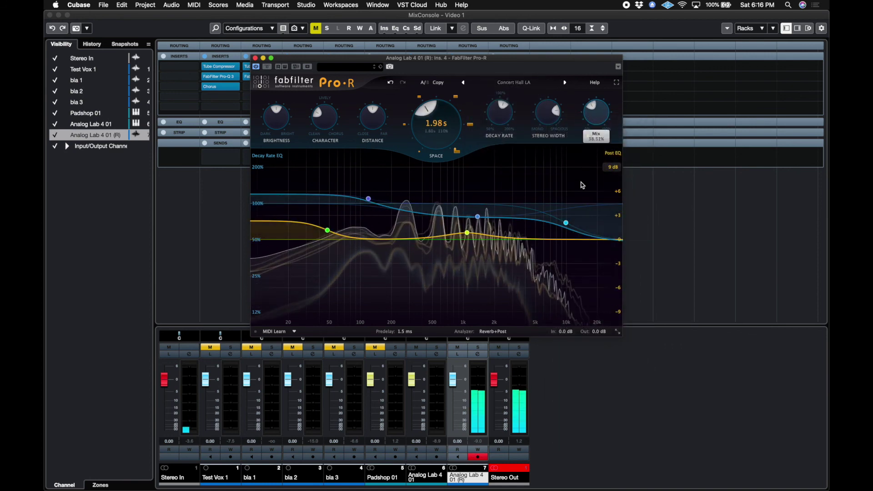
click(255, 58)
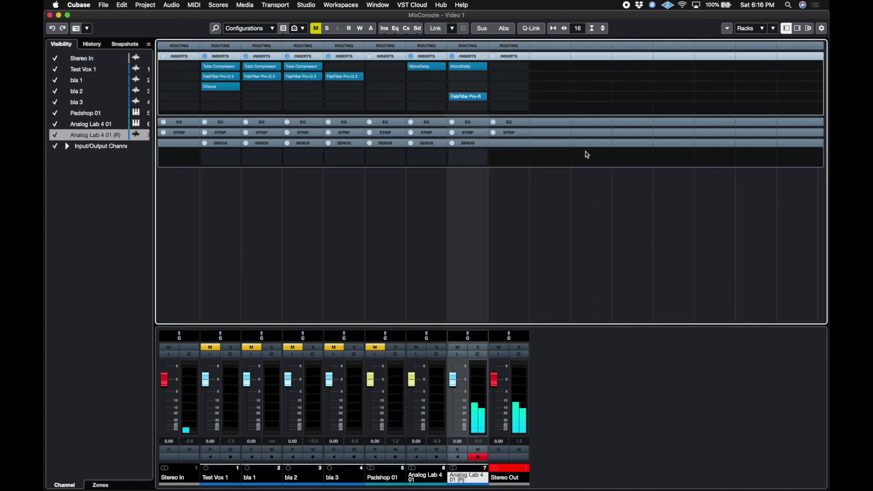
key(F3)
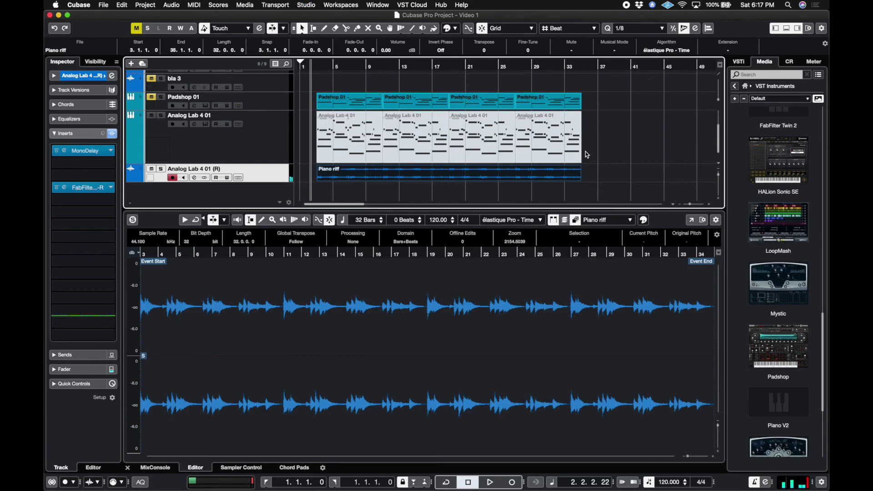